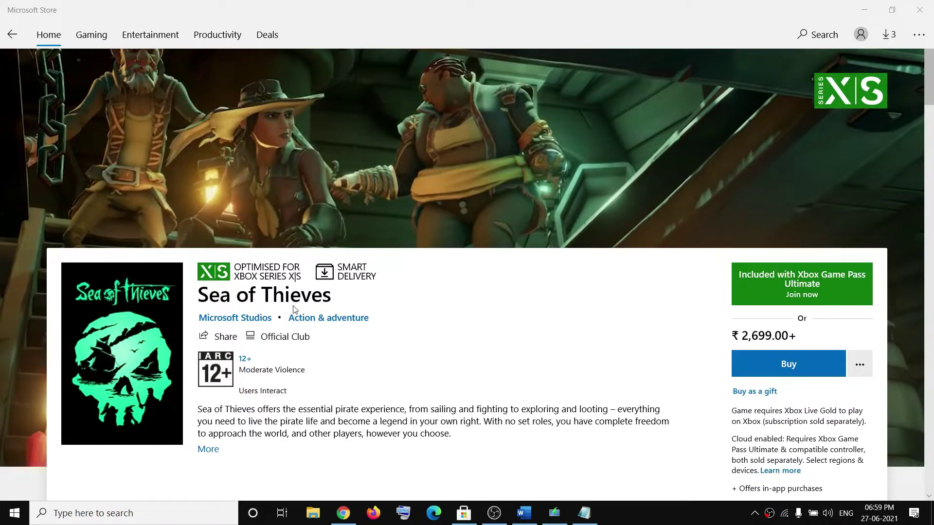
Highlight the sign-out and sign-in step in the Word notes, then return to the Store
left_click(523, 513)
left_click_drag(80, 279, 603, 287)
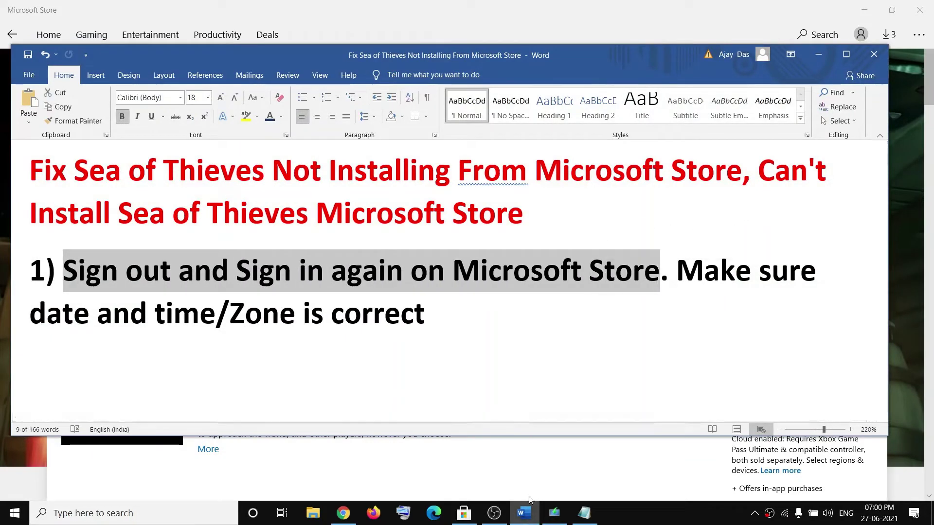
left_click(468, 519)
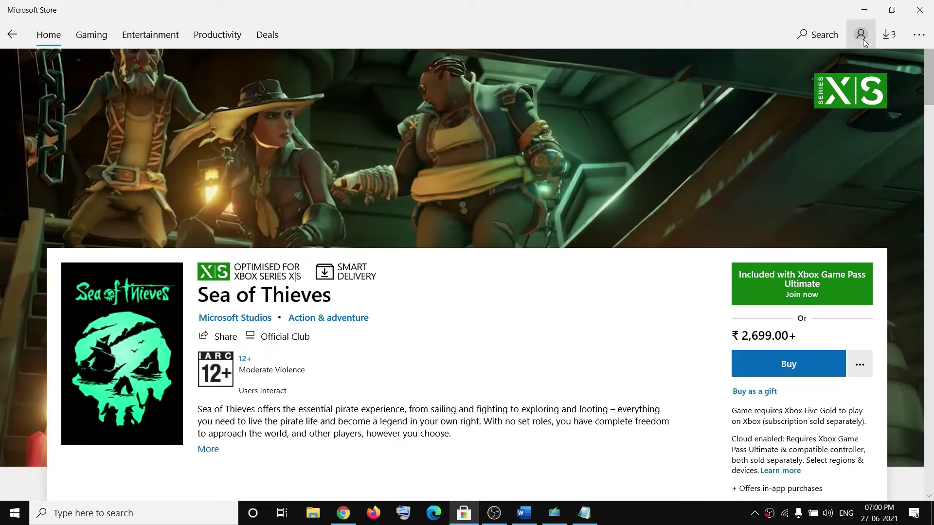
Sign out of the current Microsoft Store account
left_click(861, 39)
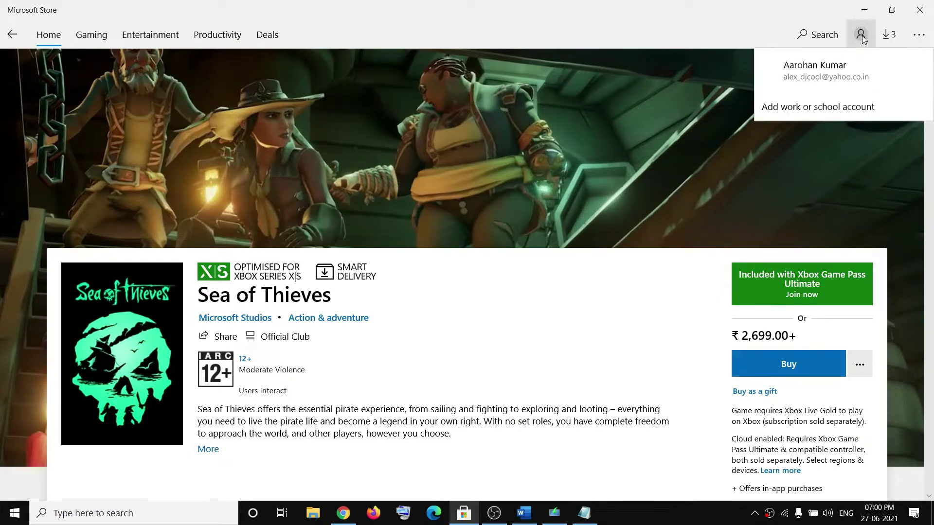
left_click(844, 78)
left_click(399, 203)
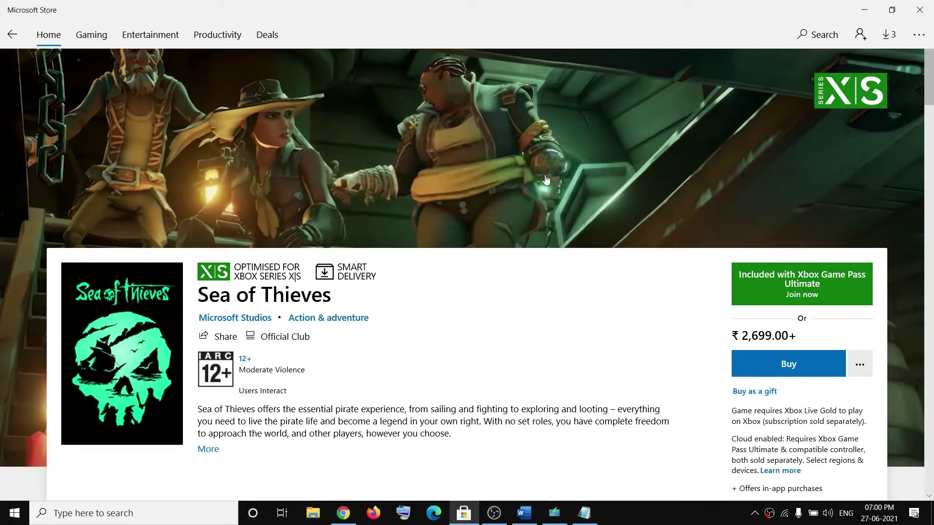
Sign back in to the Store with the same account, entering the PIN, then return to Word
left_click(861, 39)
left_click(778, 71)
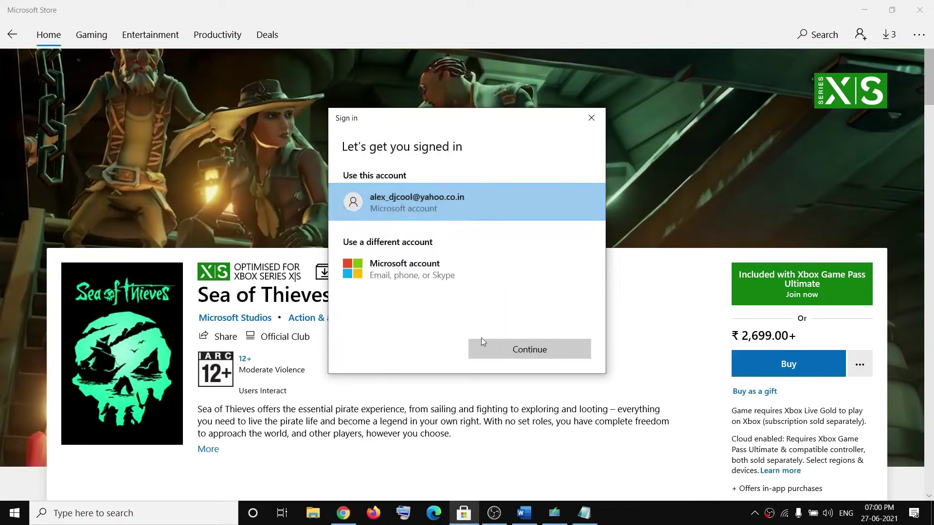
left_click(480, 339)
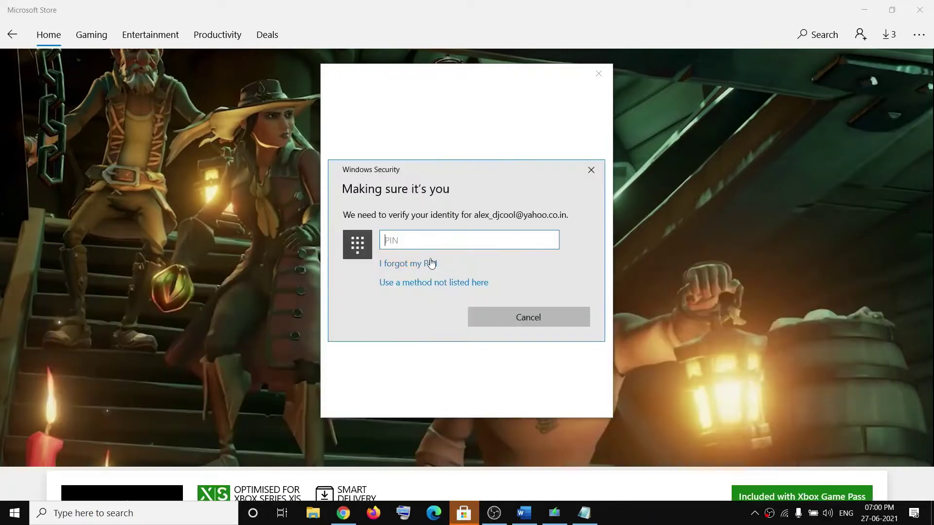
type("1111")
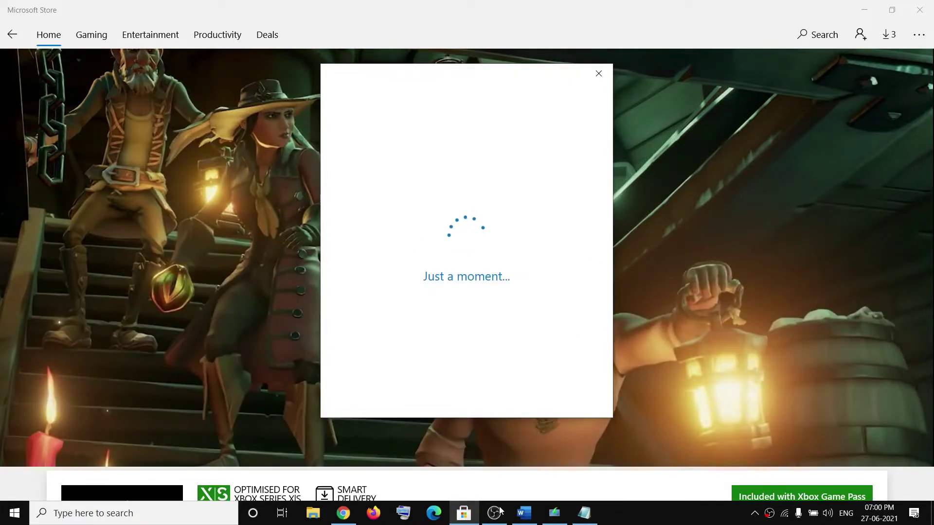
left_click(524, 513)
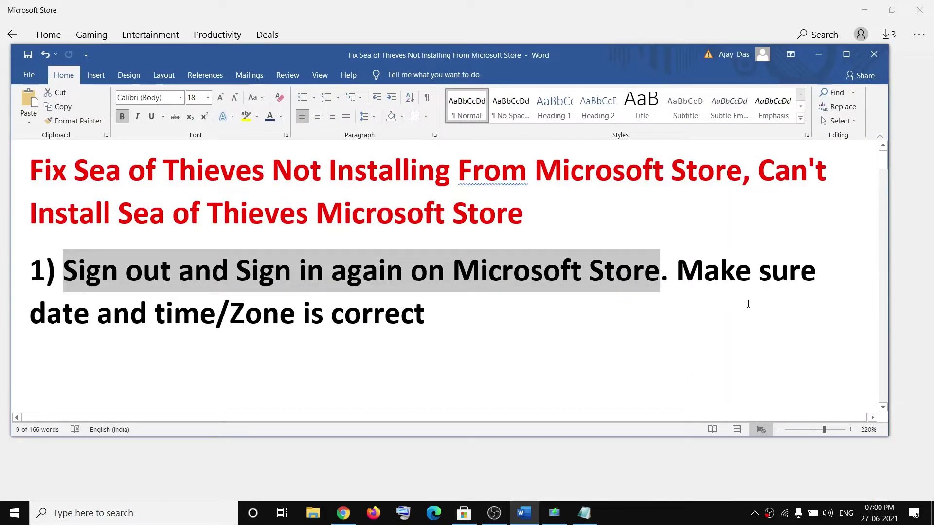
Highlight 'Make sure date and time/Zone is correct' and bring up the taskbar context menu
left_click_drag(678, 272, 393, 305)
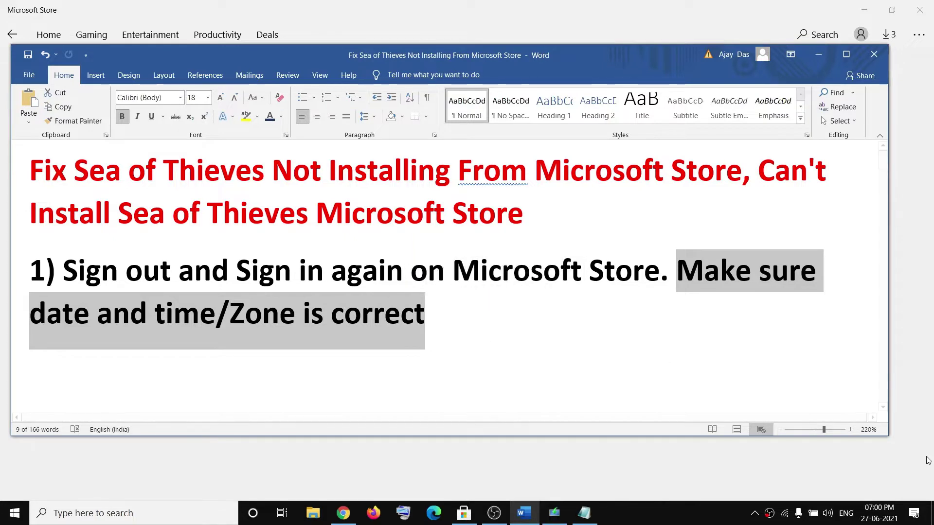
mouse_move(879, 517)
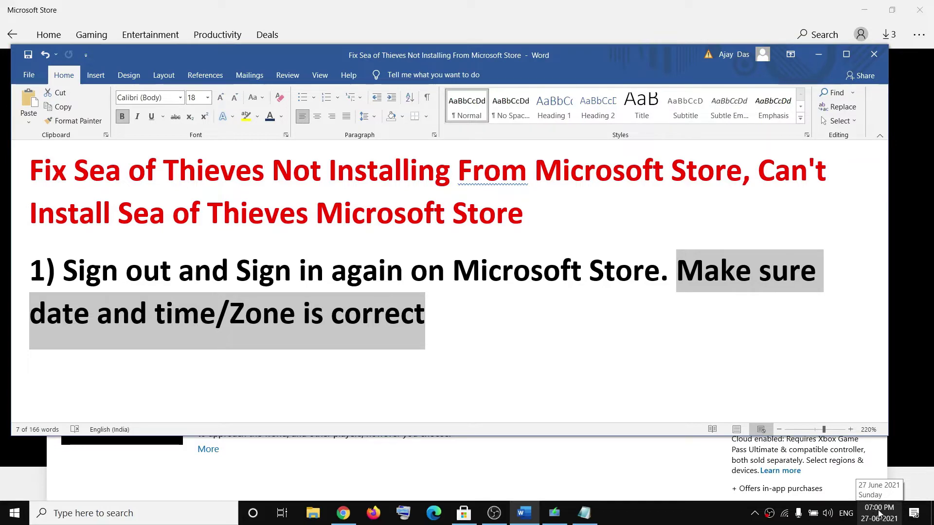
right_click(879, 518)
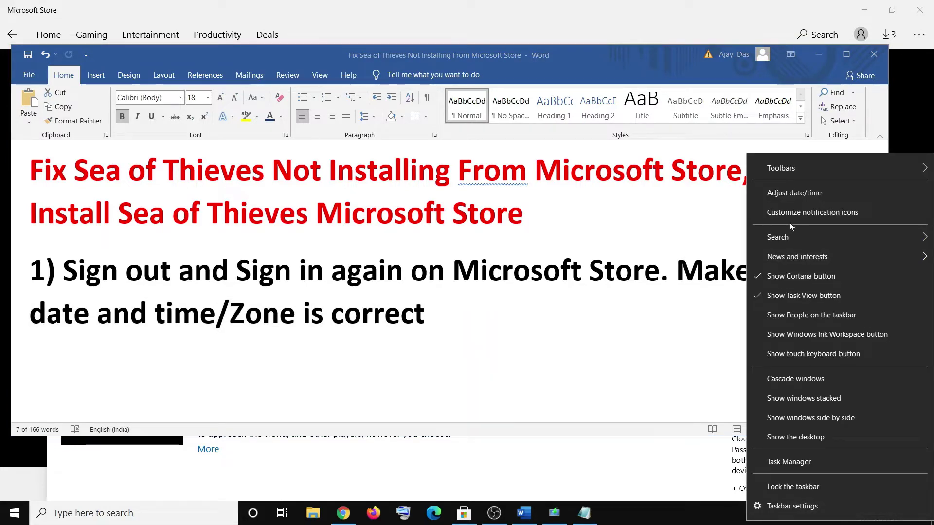
Sync the clock with time.windows.com in Adjust date/time, then close Settings
left_click(785, 195)
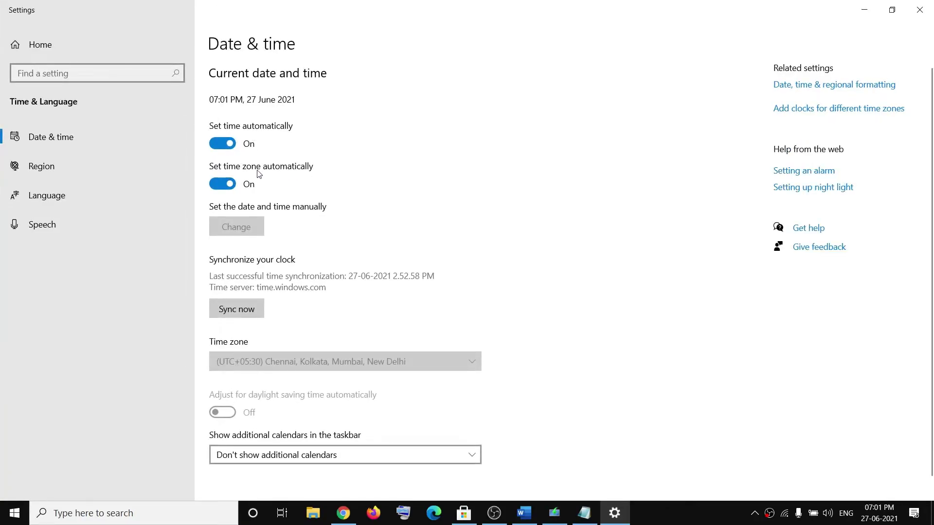
left_click(237, 310)
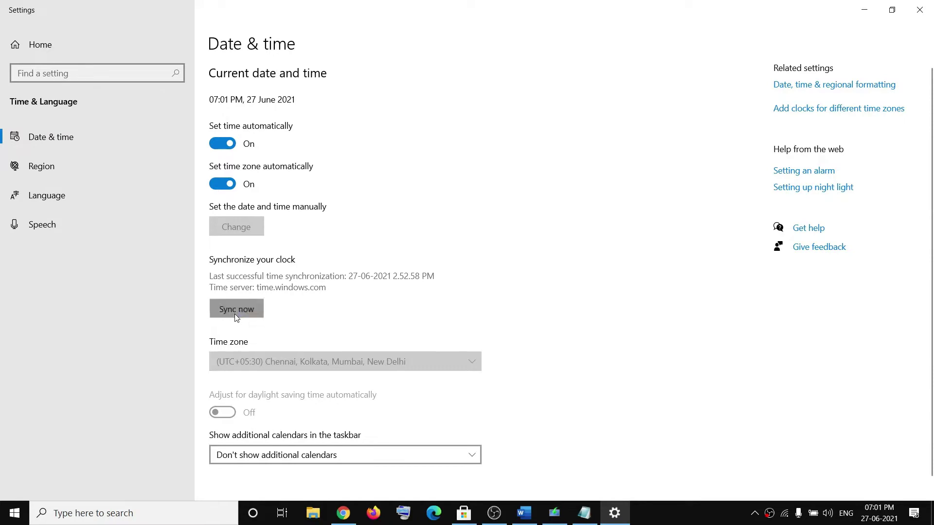
left_click(916, 19)
Highlight the Windows Store Troubleshooter step in the Word notes
scroll(289, 314, "down", 4)
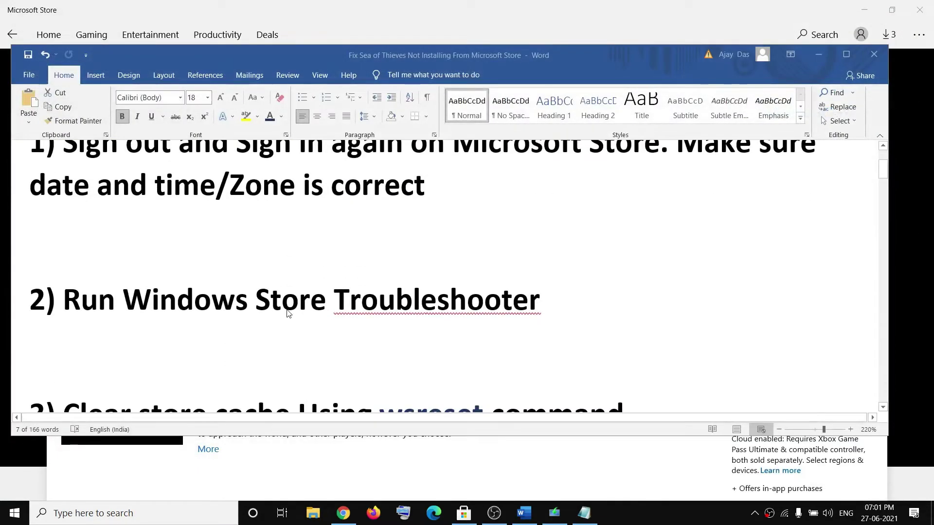
scroll(292, 318, "up", 2)
left_click_drag(388, 376, 124, 372)
Expand Windows Store Apps under Update & Security's Additional troubleshooters, then close Settings
left_click(14, 513)
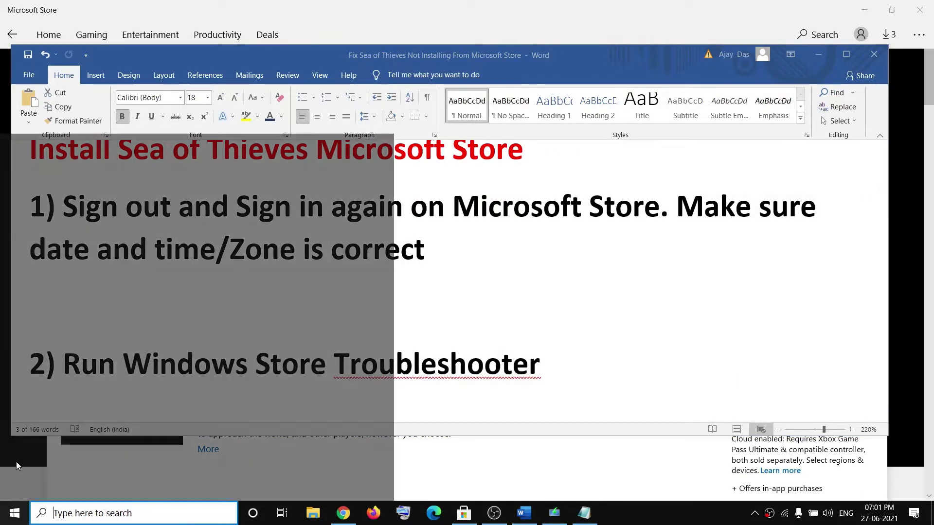
left_click(18, 458)
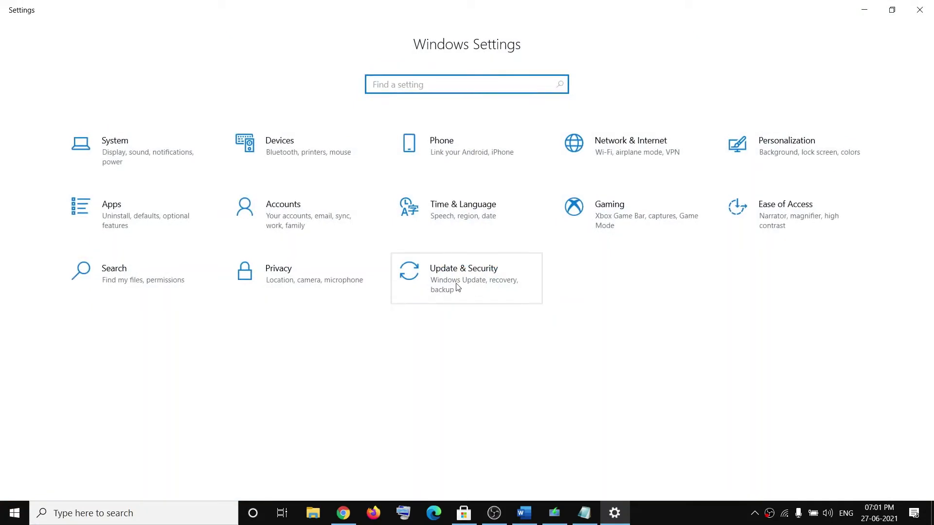
left_click(427, 291)
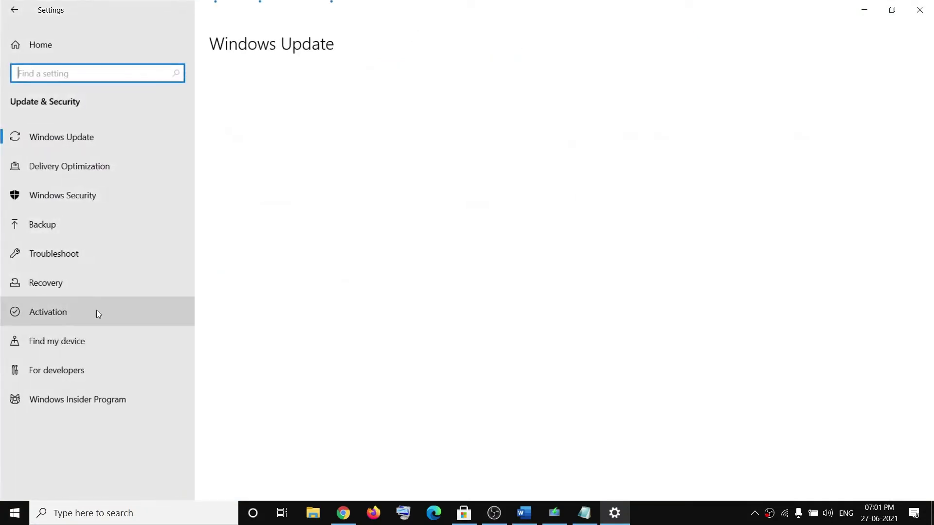
left_click(66, 255)
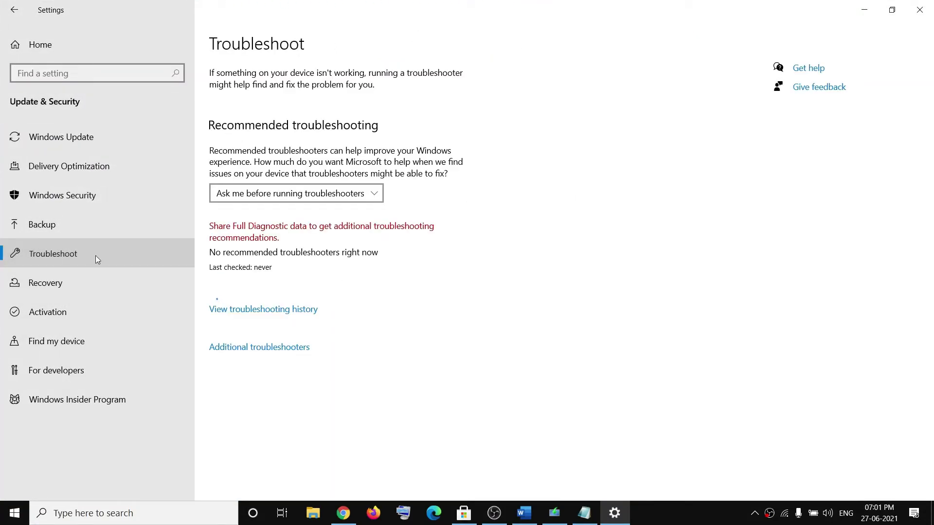
left_click(257, 350)
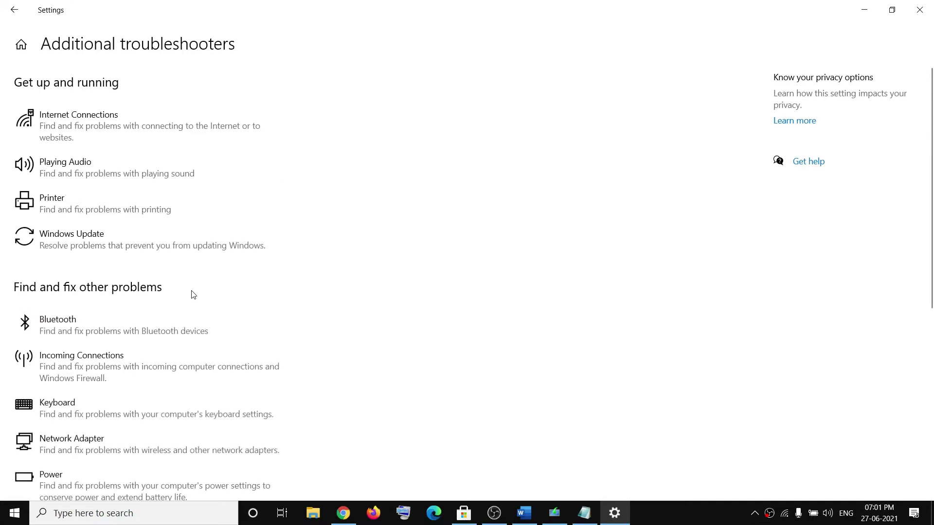
scroll(193, 294, "down", 6)
left_click(243, 430)
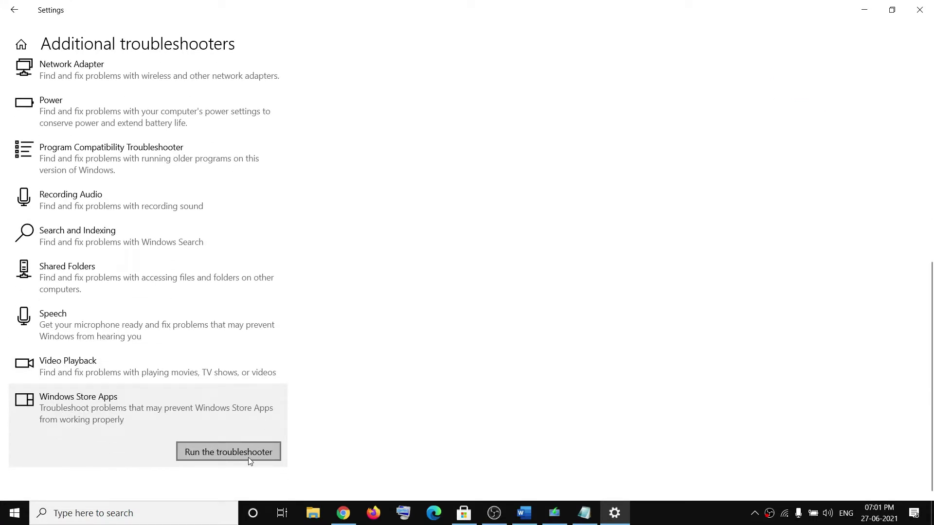
left_click(919, 10)
Copy 'wsreset' from the notes into Windows Search and run it as administrator
scroll(329, 332, "down", 1)
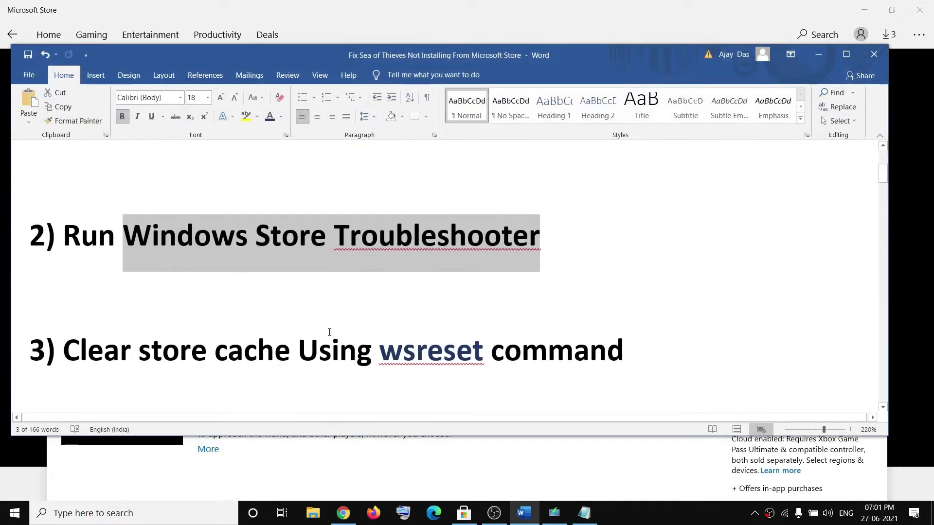
left_click_drag(63, 351, 484, 351)
key("ctrl+c")
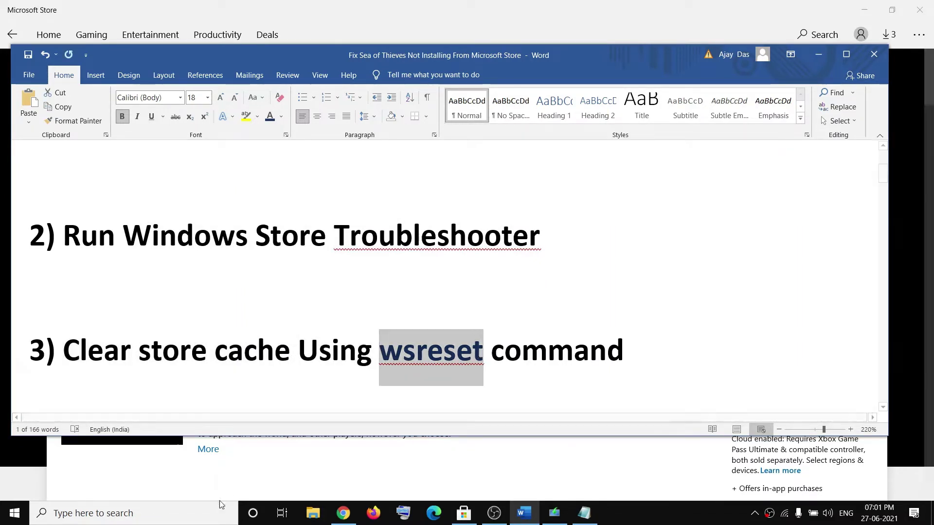
key("super+s")
key("ctrl+v")
key("ctrl+a")
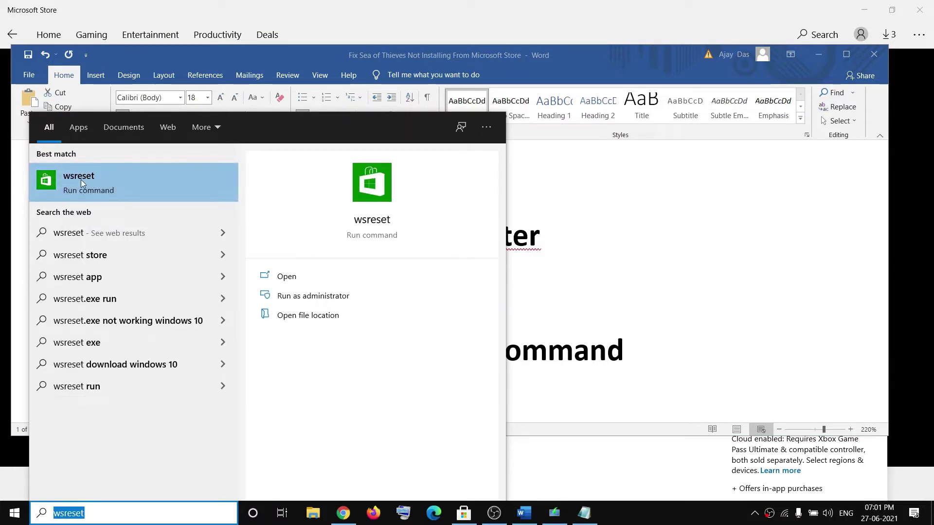
right_click(86, 184)
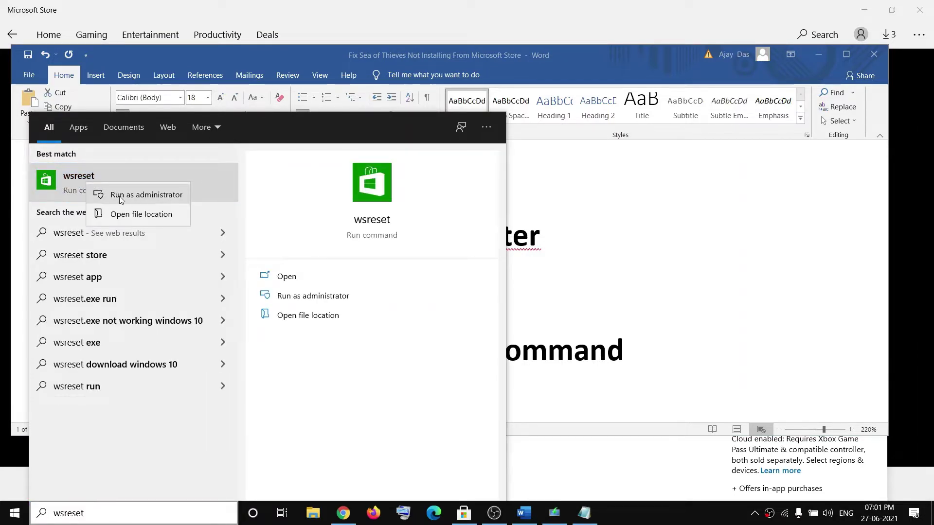
left_click(125, 197)
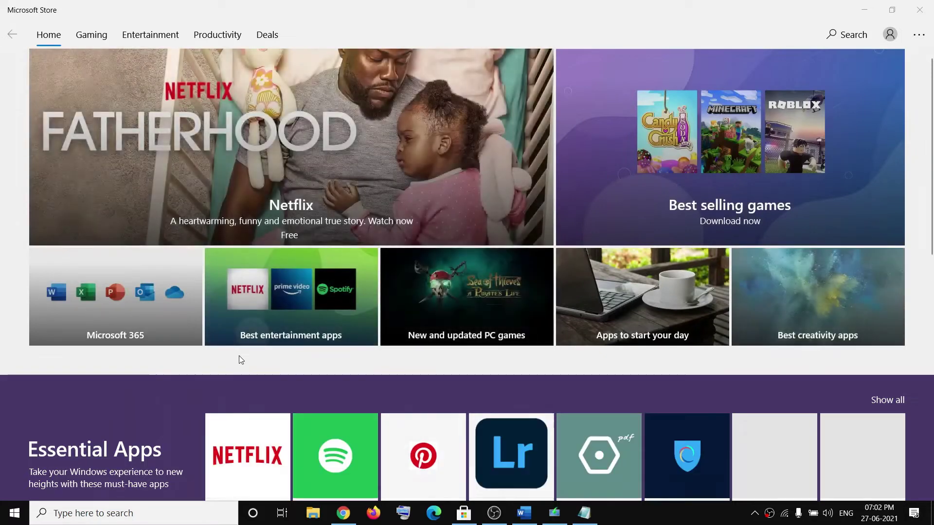
Highlight 'Update Windows 10' in the notes and confirm Windows Update shows up to date
left_click(524, 513)
scroll(225, 325, "down", 5)
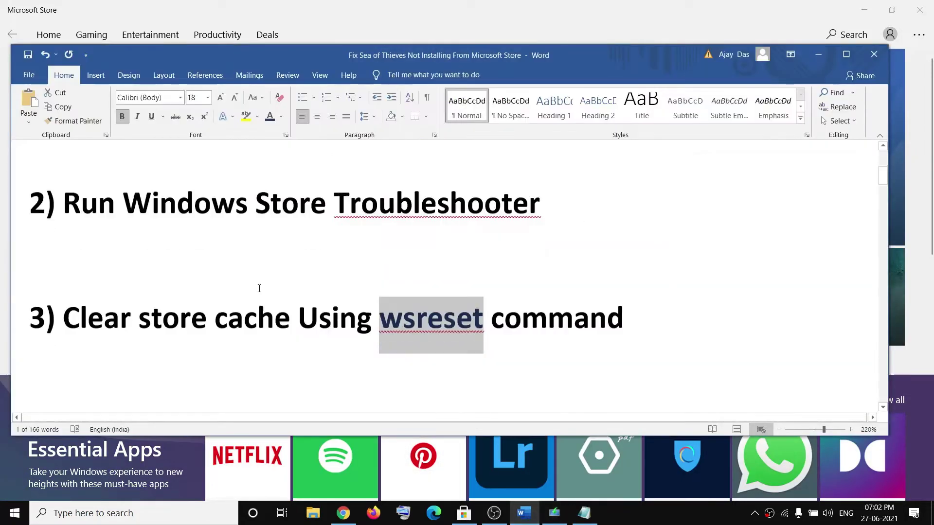
scroll(225, 325, "up", 1)
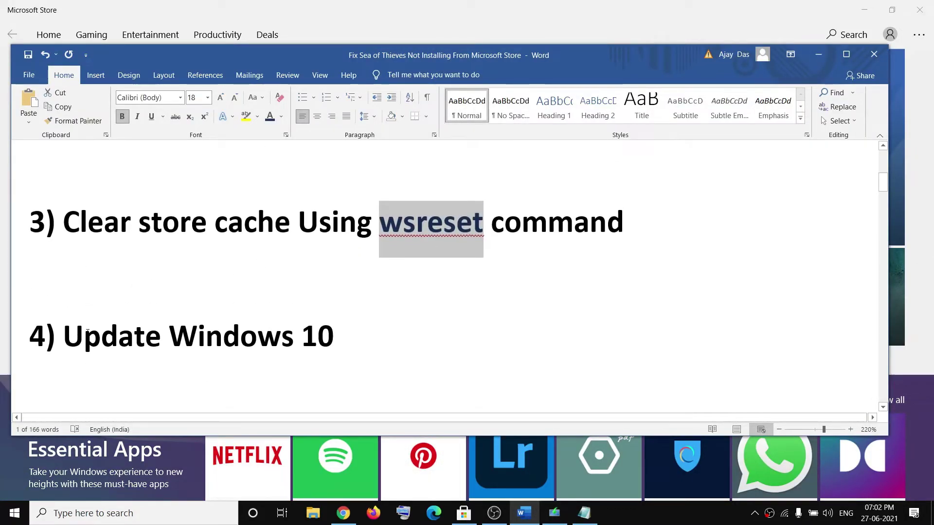
triple_click(202, 335)
left_click(22, 515)
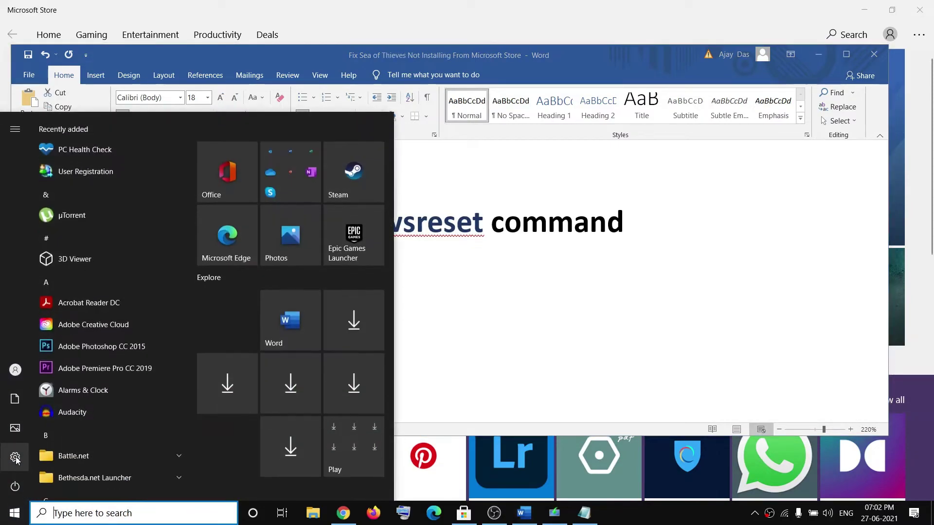
left_click(15, 456)
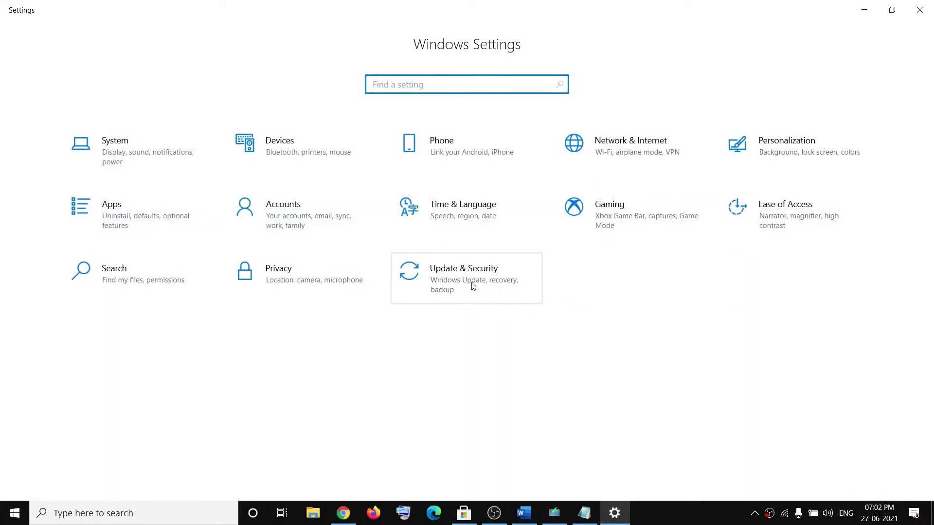
left_click(471, 286)
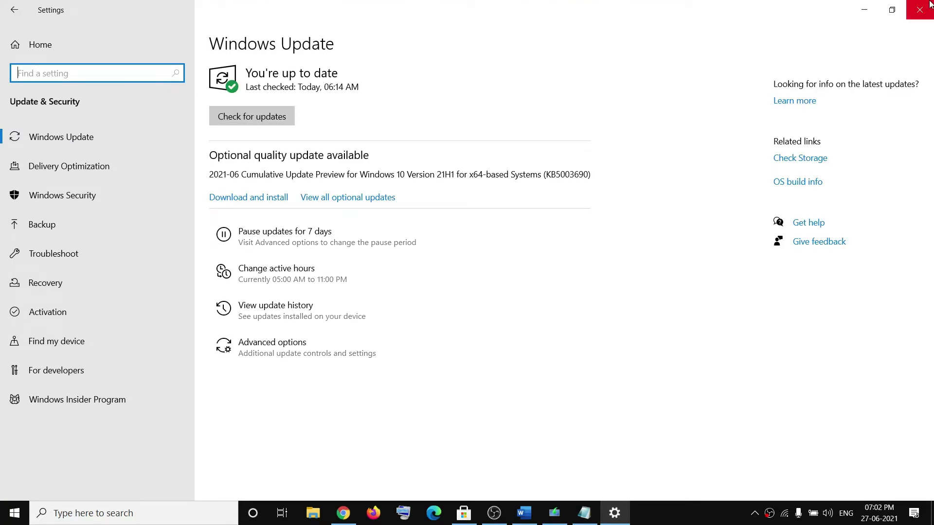
left_click(914, 17)
scroll(350, 355, "down", 3)
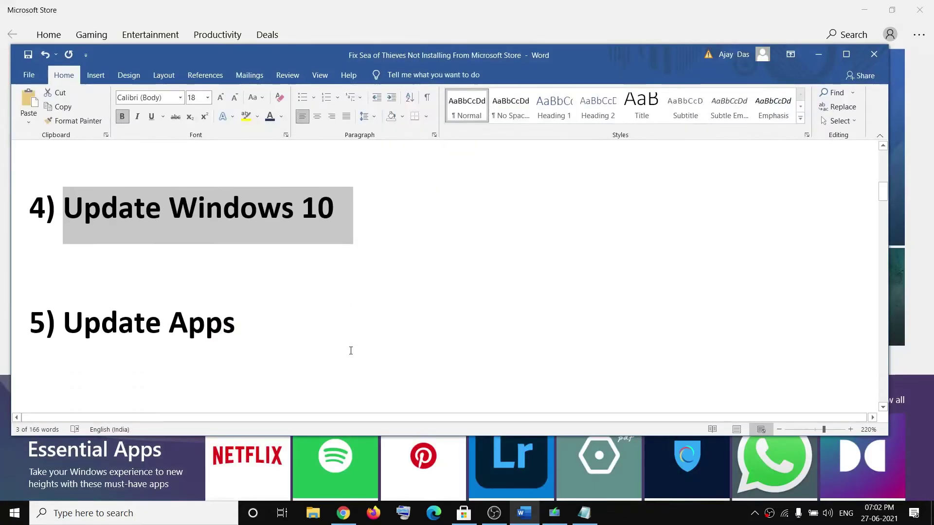
Highlight 'Update Apps', view the Store's Downloads and updates page, then minimize the Store
left_click_drag(64, 323, 235, 324)
left_click(545, 35)
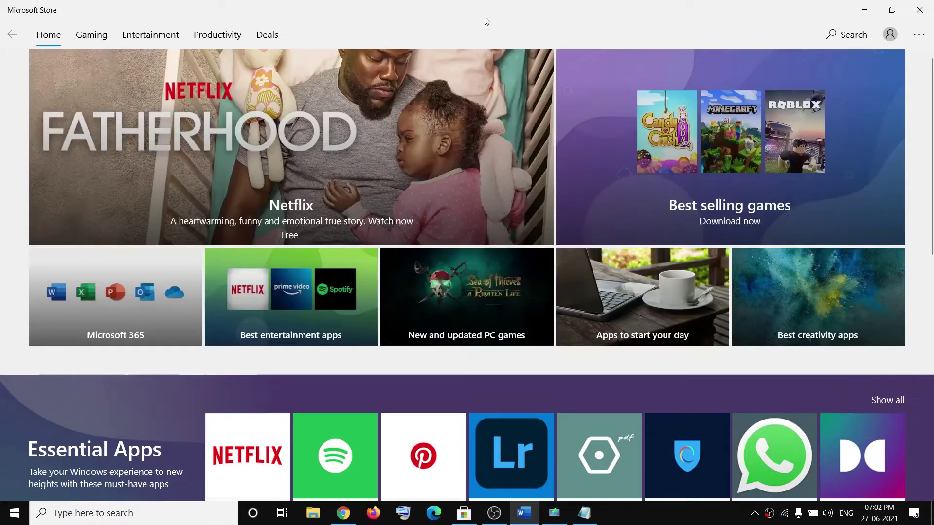
left_click(921, 38)
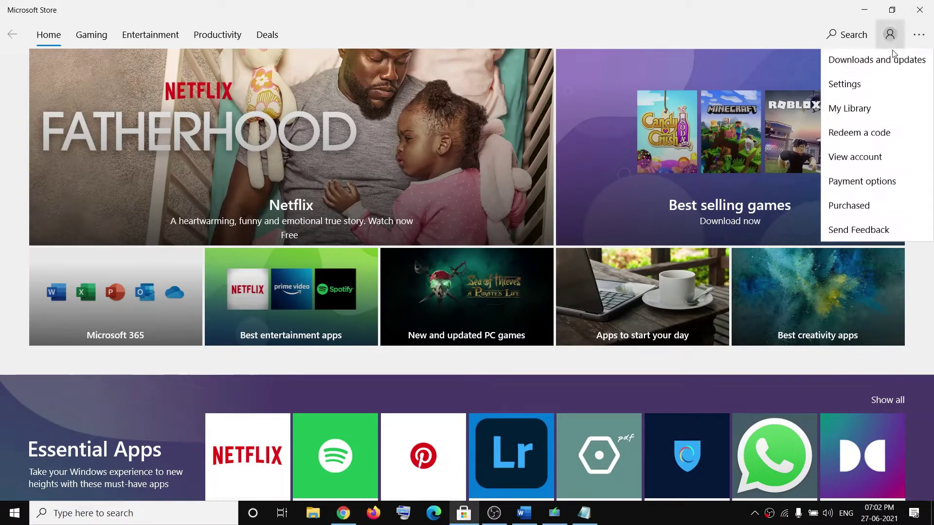
left_click(852, 64)
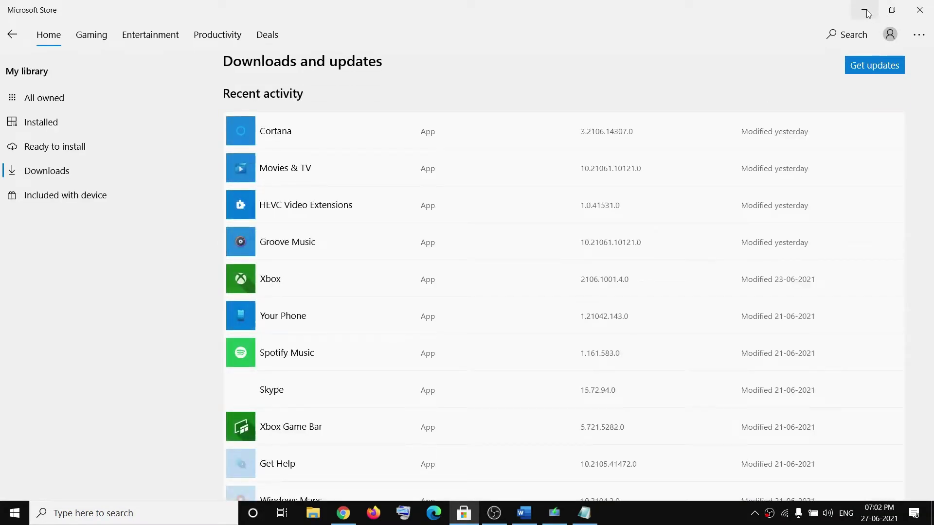
left_click(866, 12)
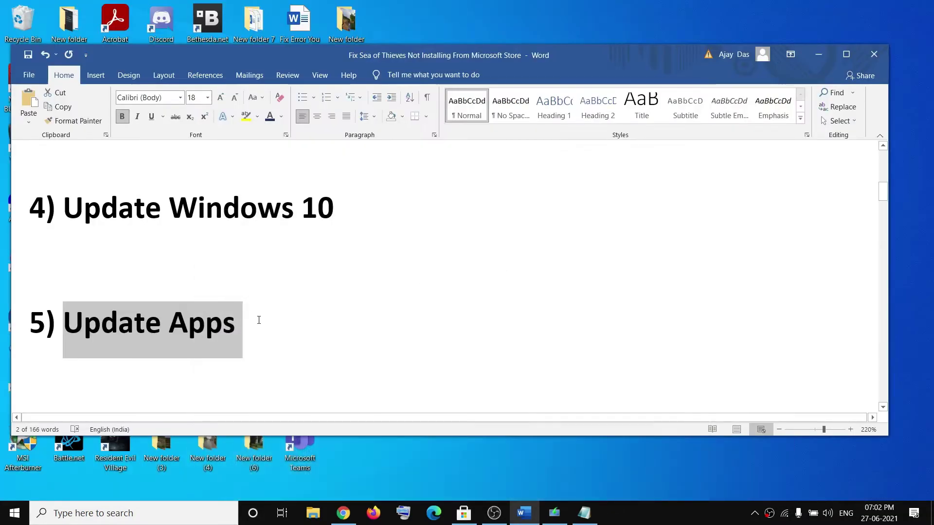
Highlight the 'Reset Store app' heading and go to the Apps category in Windows Settings
scroll(259, 319, "down", 2)
left_click_drag(63, 309, 272, 309)
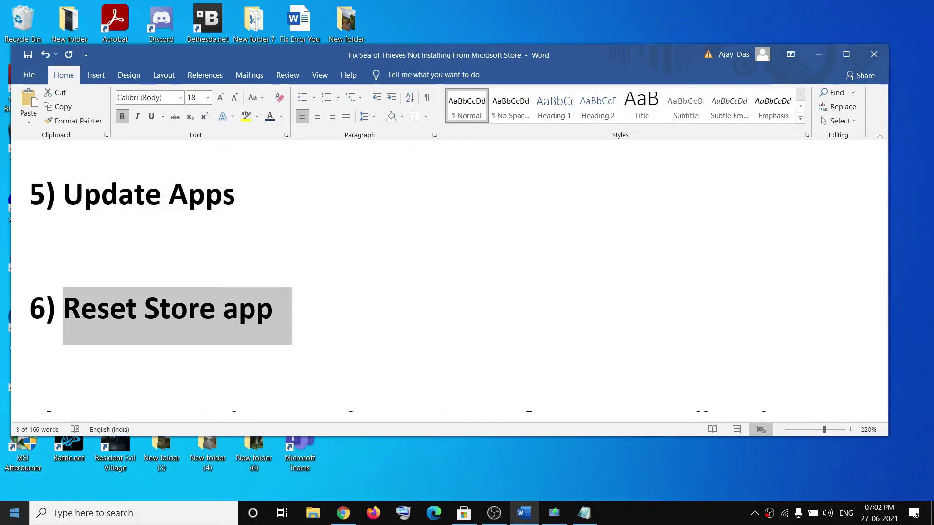
key("super")
mouse_move(16, 462)
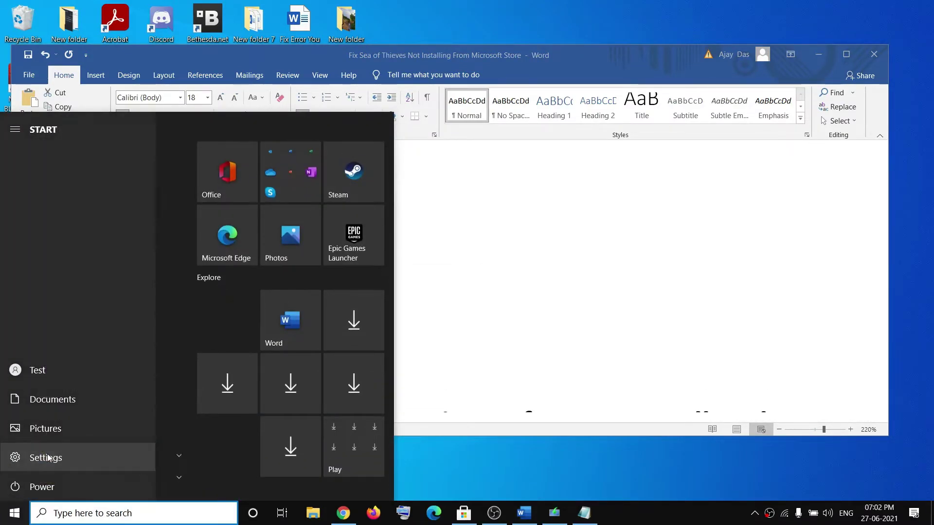
left_click(46, 458)
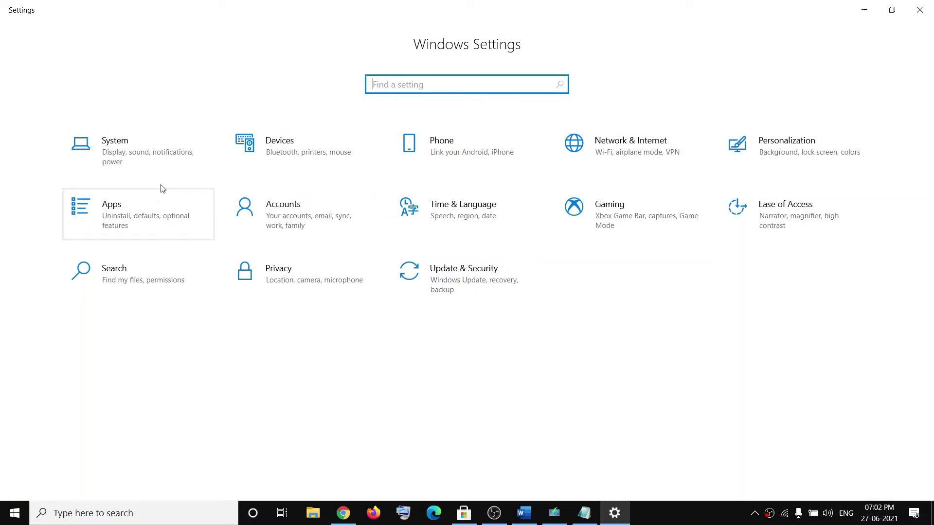
left_click(140, 214)
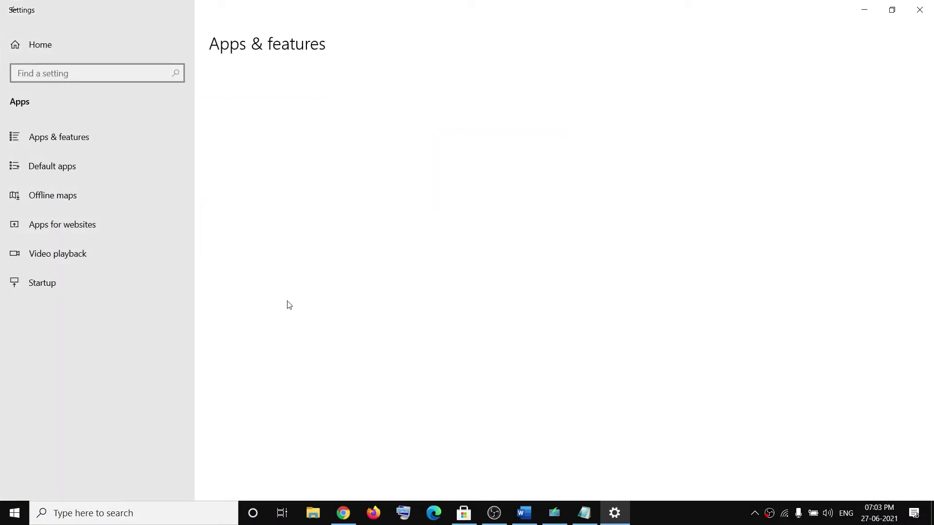
Search 'sto' in the apps list, reset Microsoft Store from Advanced options, and return to Word
left_click(246, 273)
type("s")
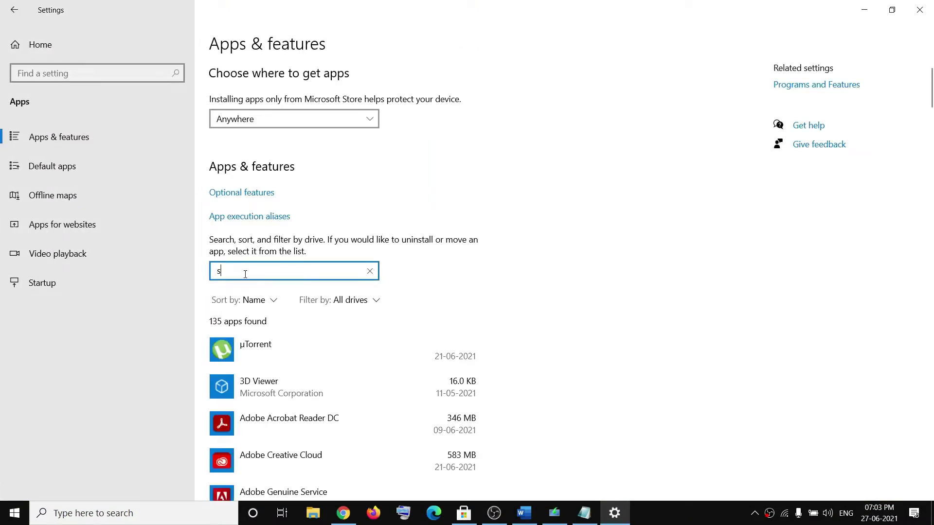
type("tore")
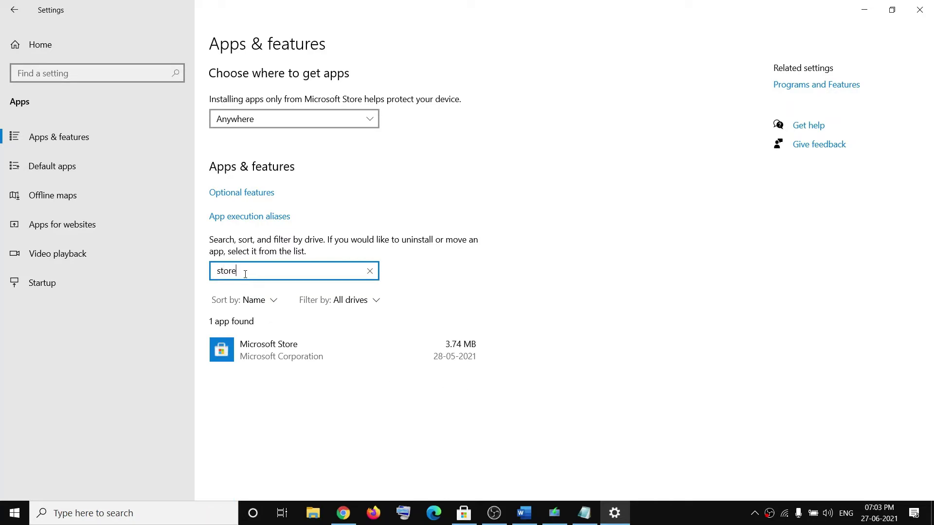
left_click(271, 347)
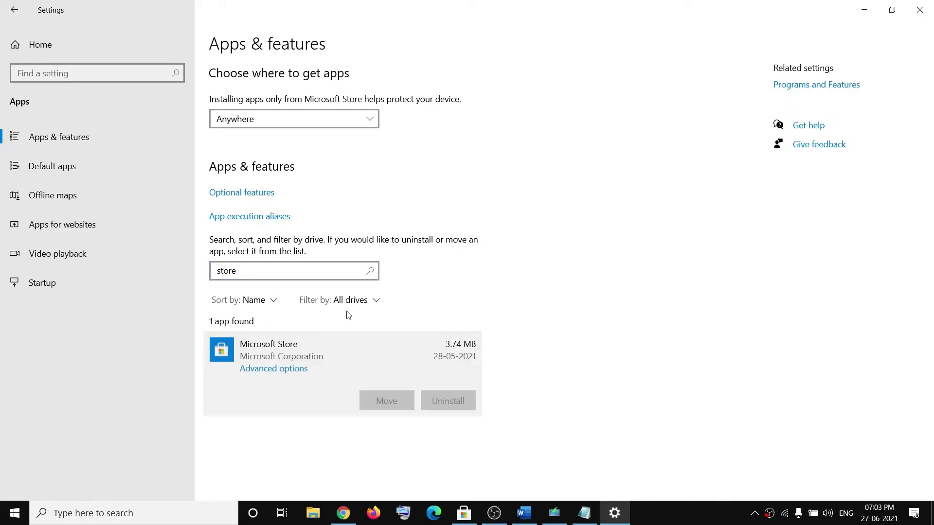
left_click(266, 372)
scroll(117, 379, "down", 10)
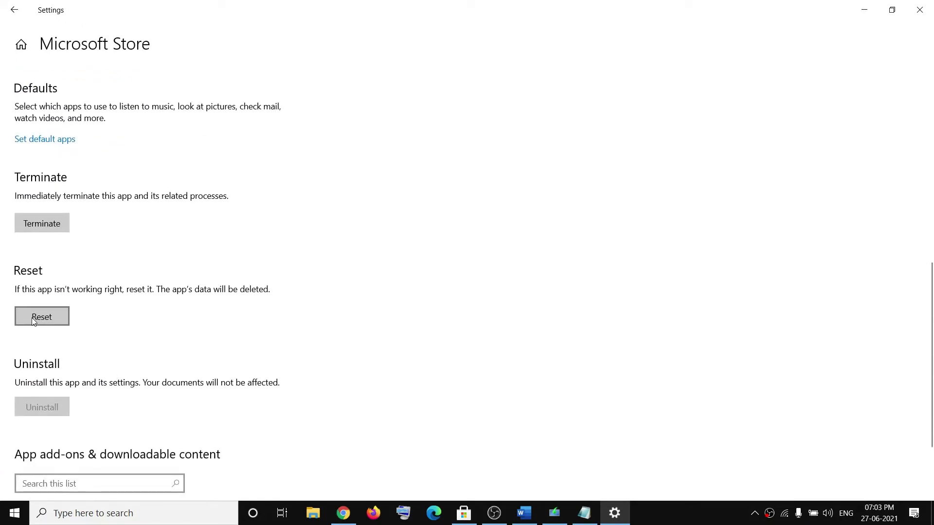
left_click(35, 318)
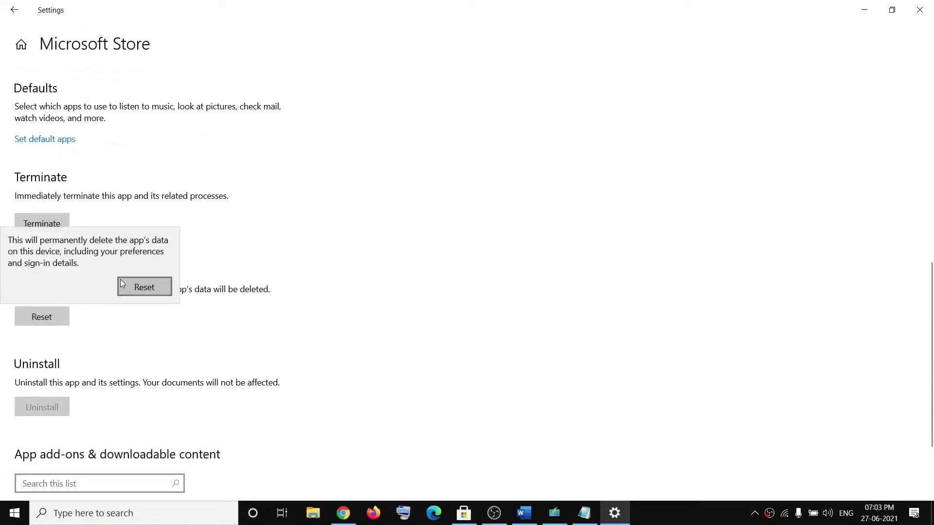
left_click(148, 288)
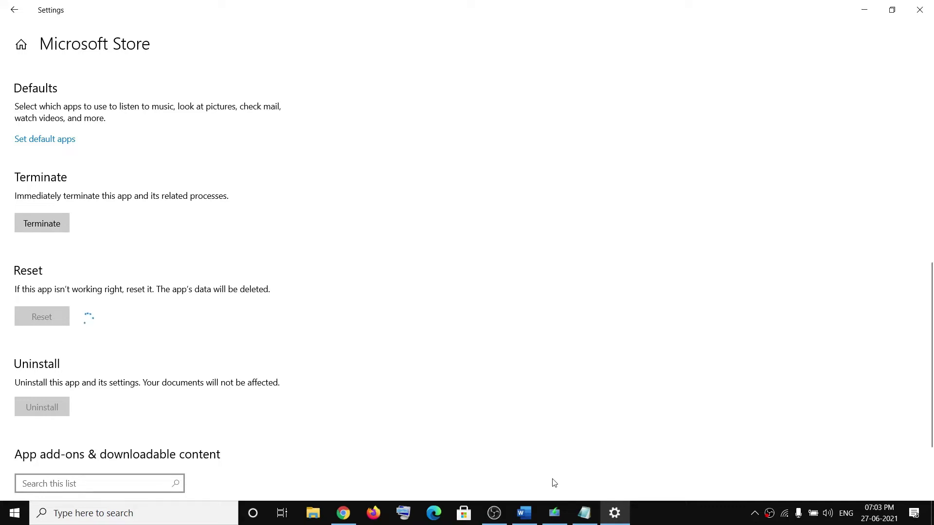
left_click(524, 513)
scroll(258, 340, "down", 4)
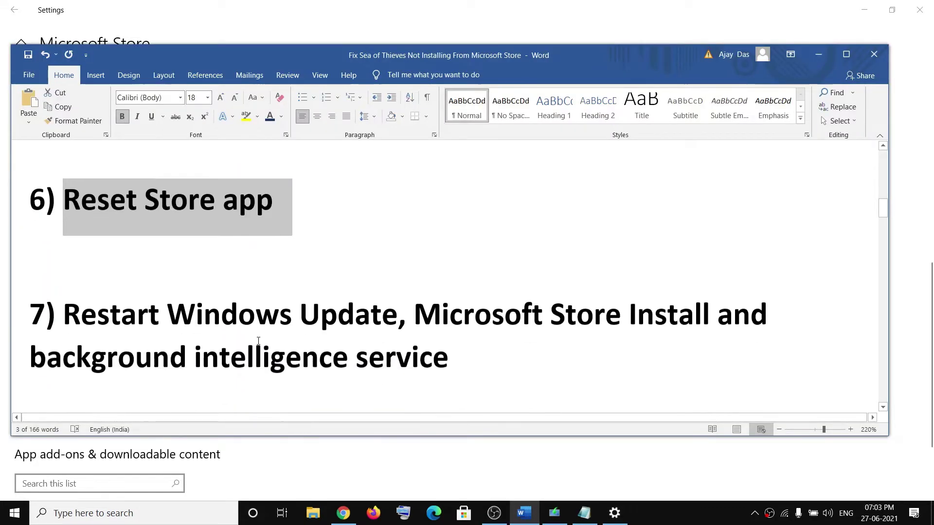
Highlight the service names in heading 7 and launch Services via a 'services' search
scroll(258, 341, "up", 2)
left_click_drag(166, 294, 715, 295)
left_click_drag(32, 341, 448, 341)
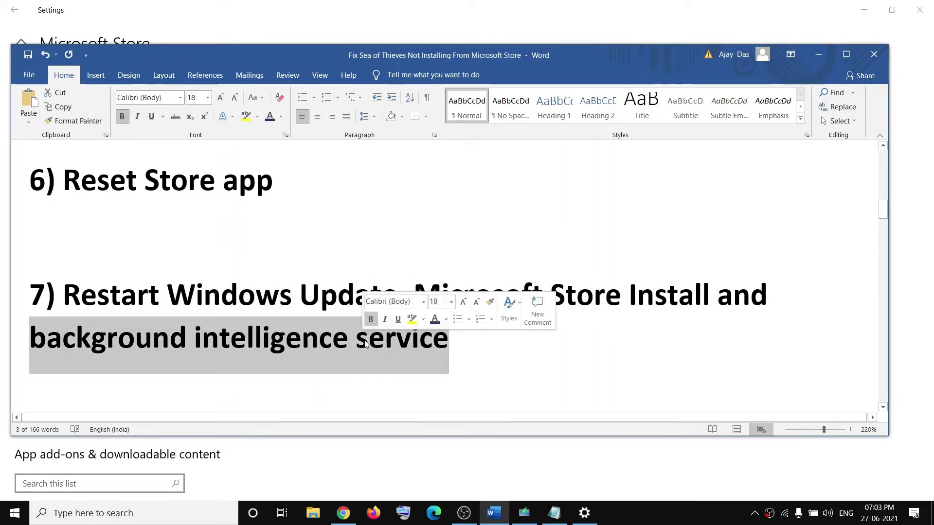
left_click(181, 514)
type("services")
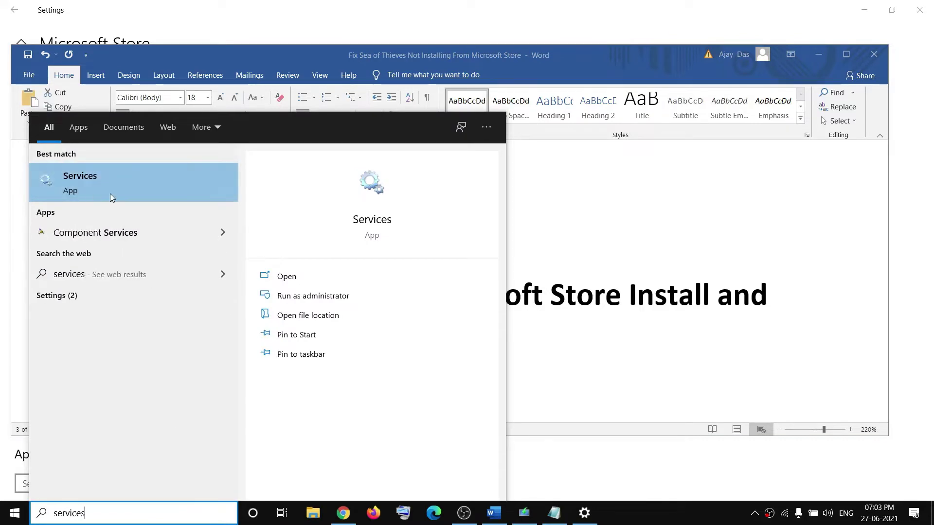
left_click(97, 195)
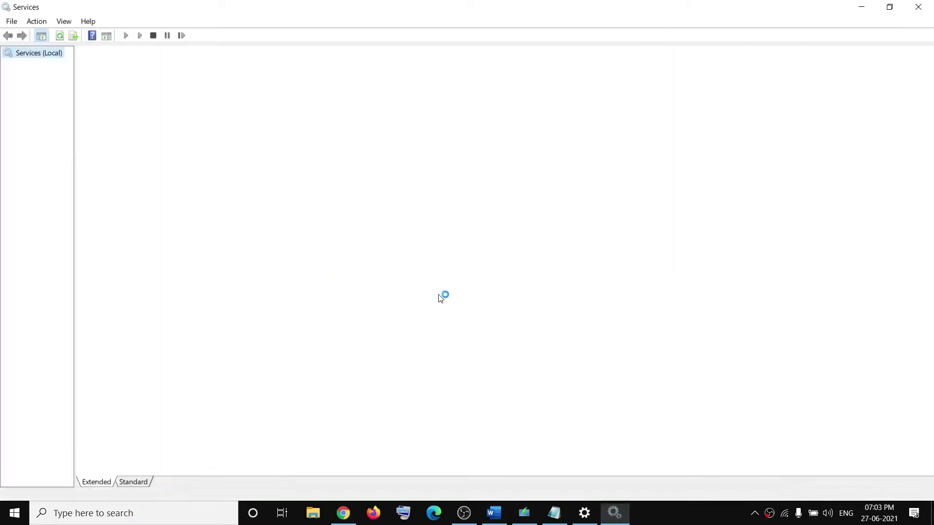
Set Microsoft Store Install Service startup to Automatic, apply, and restart the service
left_click(298, 291)
key("m")
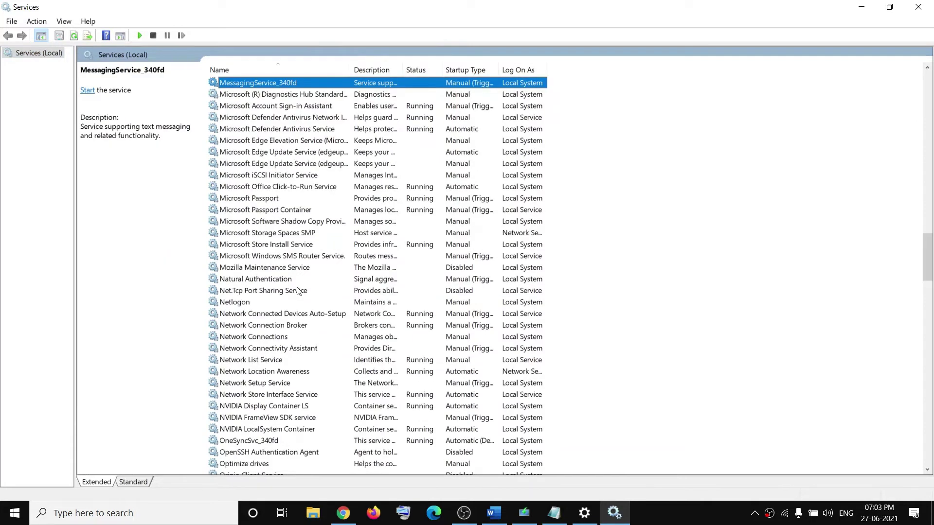
left_click(278, 246)
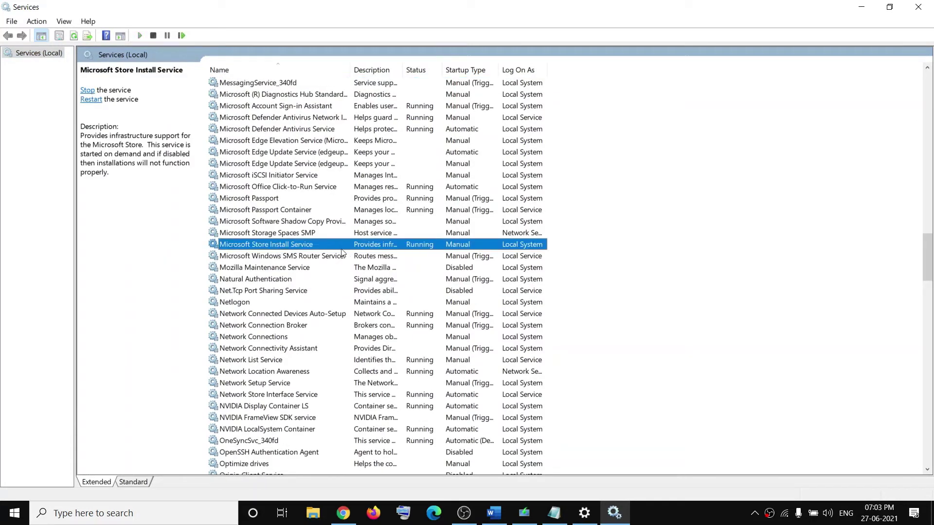
double_click(275, 245)
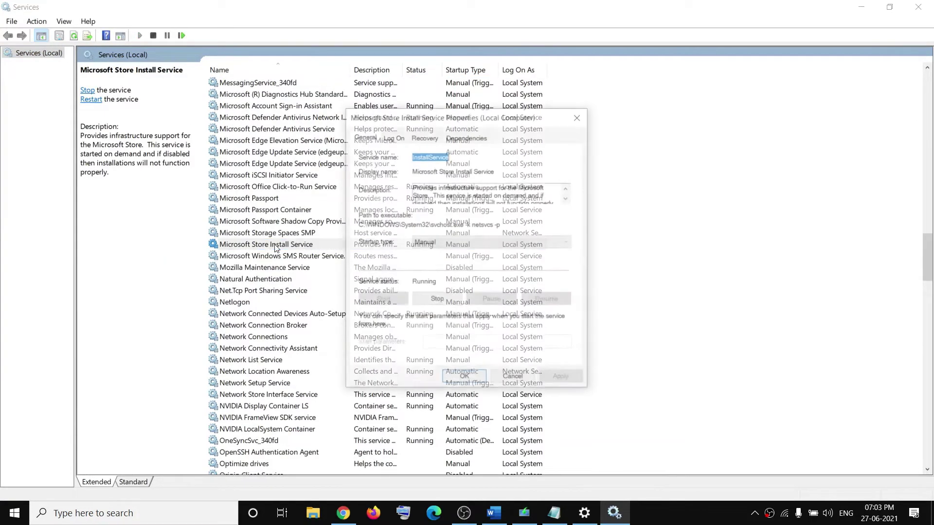
left_click_drag(441, 120, 497, 122)
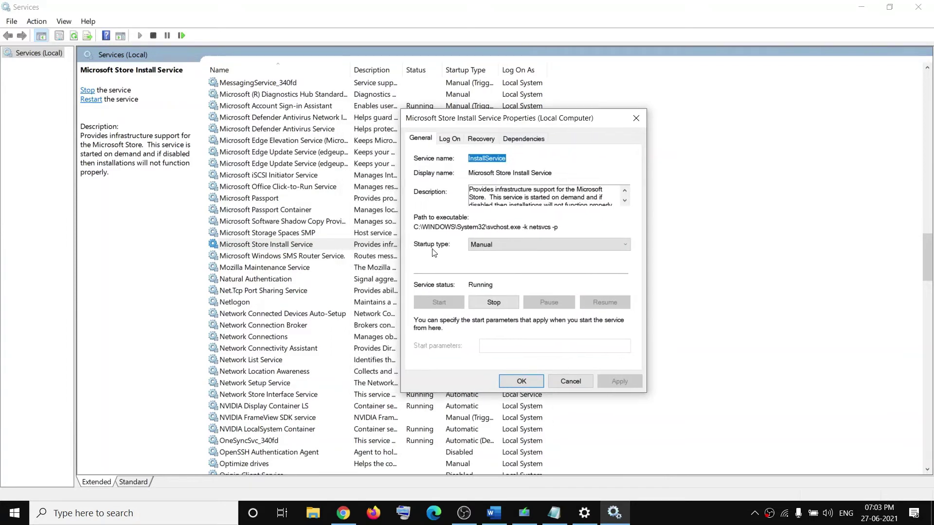
left_click(480, 246)
left_click(491, 263)
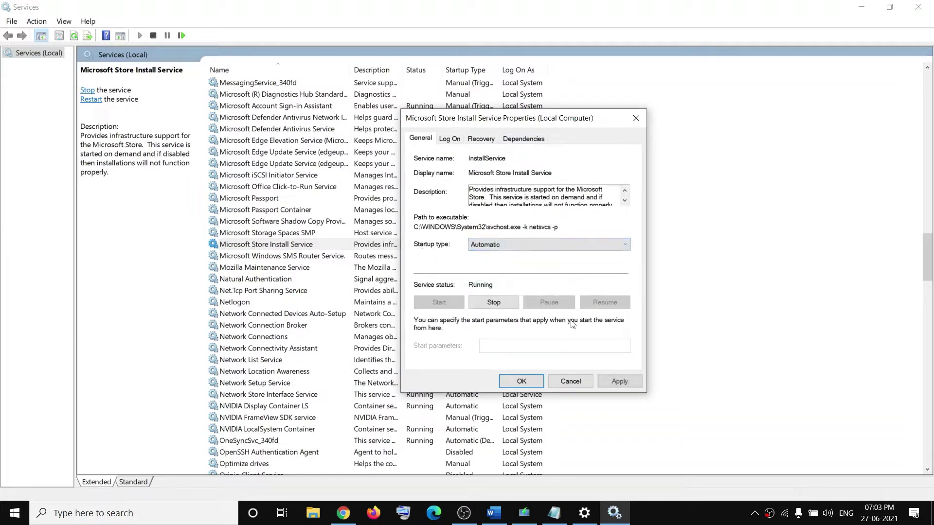
left_click(615, 382)
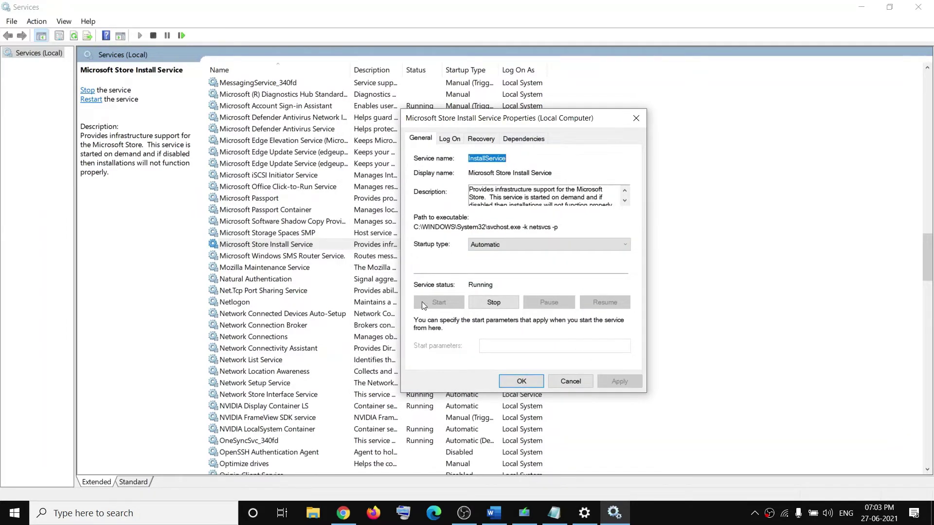
left_click(529, 383)
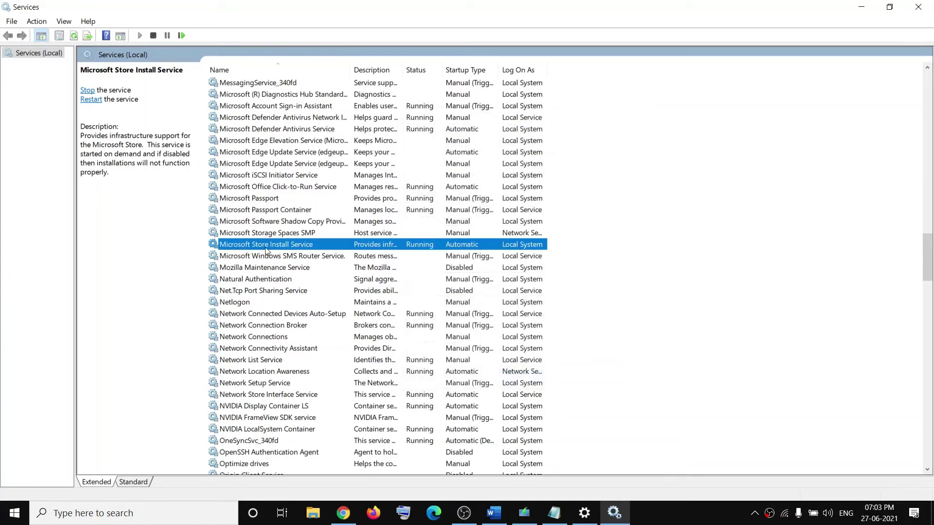
left_click(91, 99)
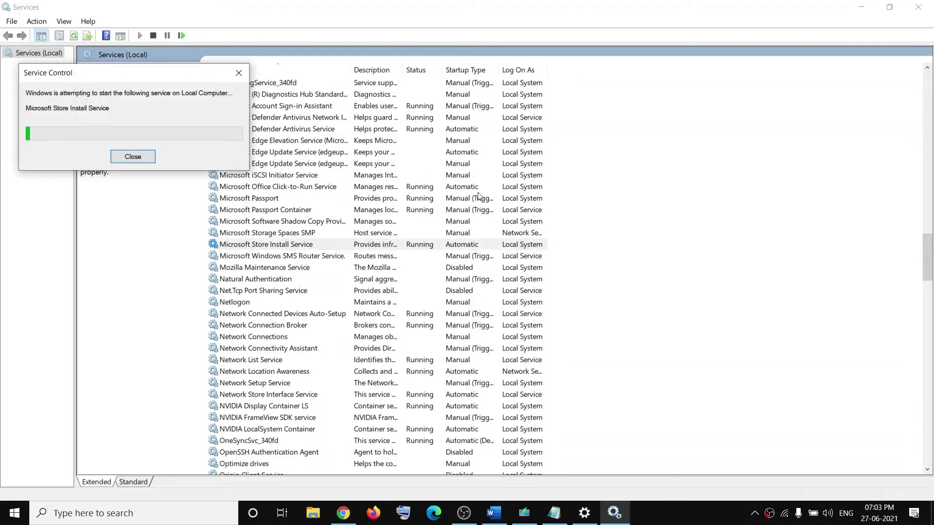
left_click(283, 303)
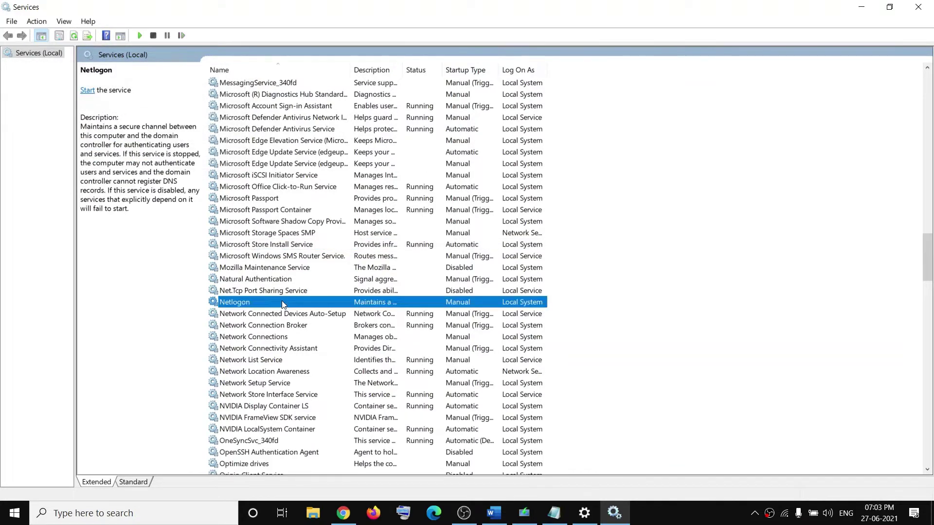
Keep Windows Update service startup at Automatic and restart the service
key("w")
scroll(296, 341, "down", 6)
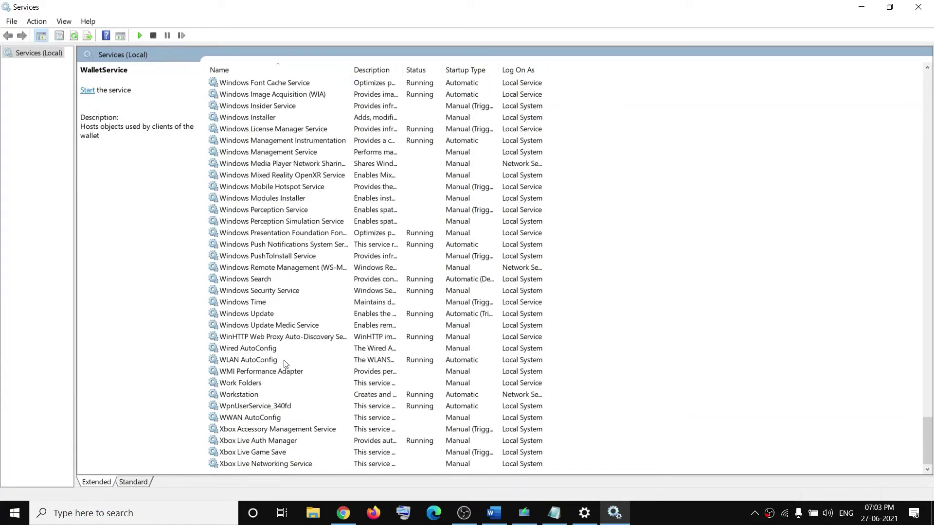
left_click(289, 316)
double_click(266, 319)
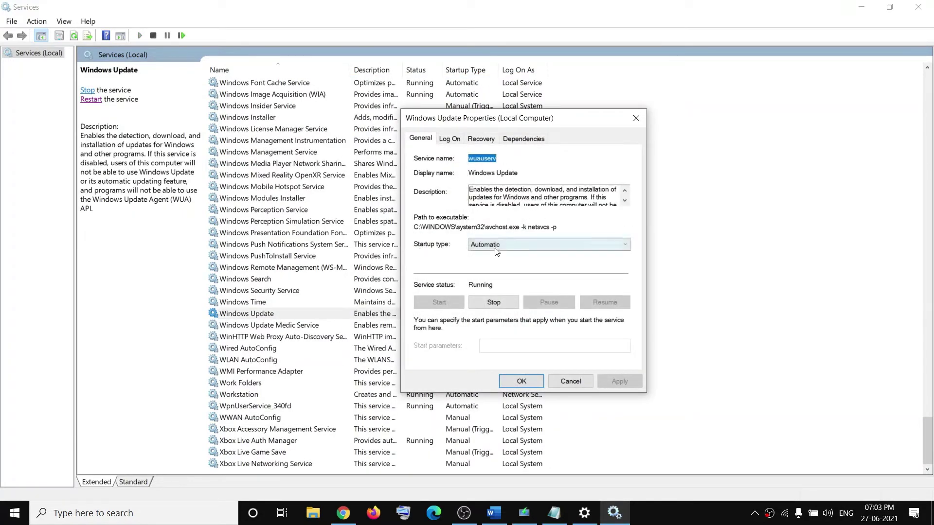
left_click(508, 247)
left_click(505, 261)
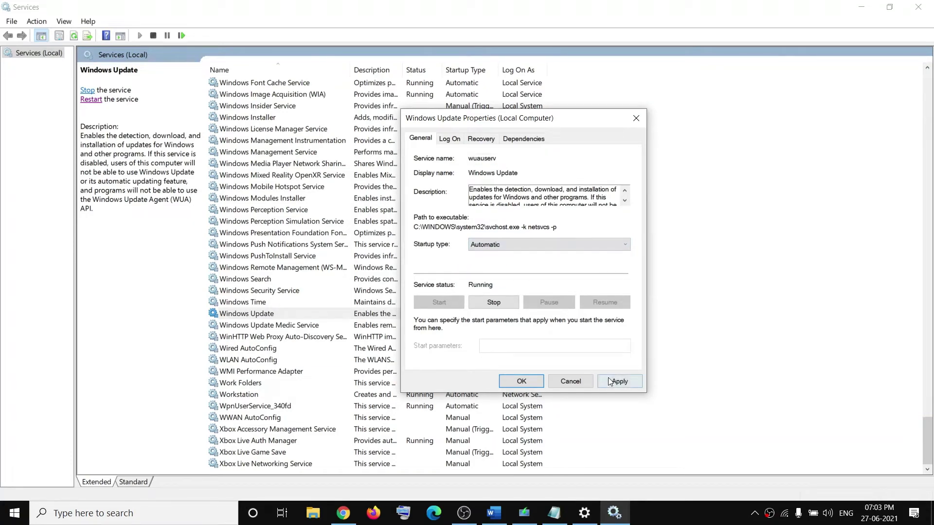
left_click(525, 382)
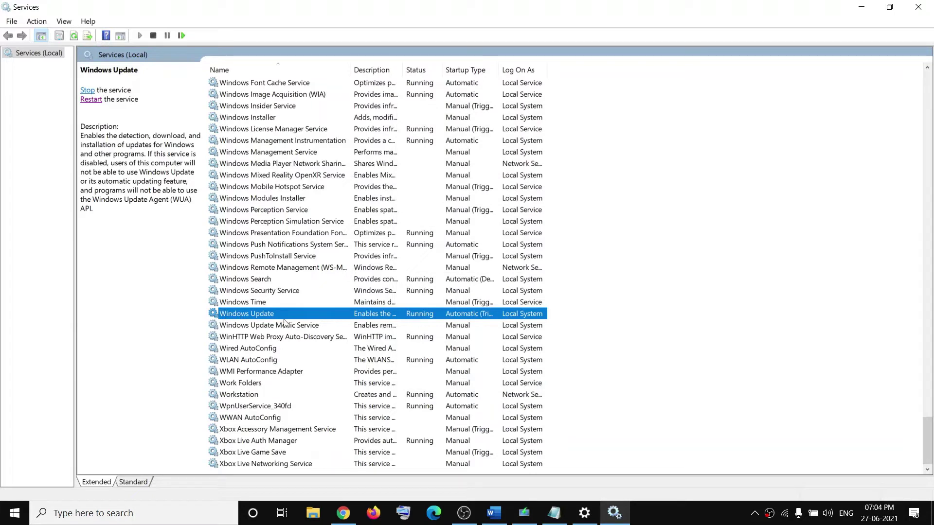
left_click(88, 100)
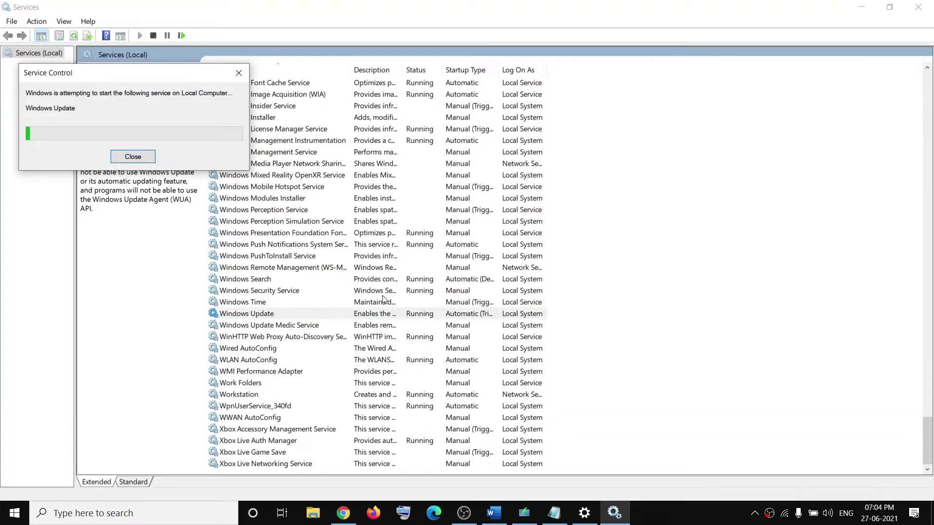
Set Background Intelligent Transfer Service to Automatic, start it, then restart it
left_click(258, 292)
key("b")
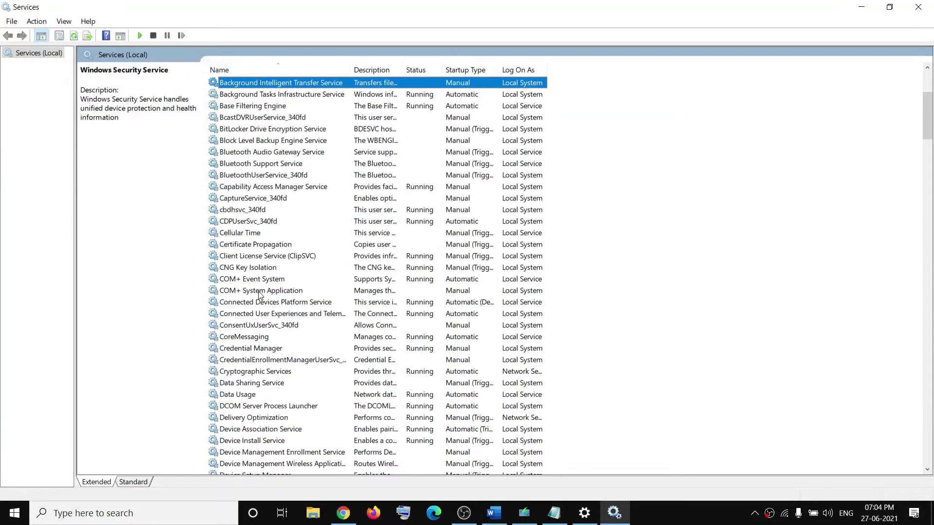
double_click(306, 86)
left_click(486, 244)
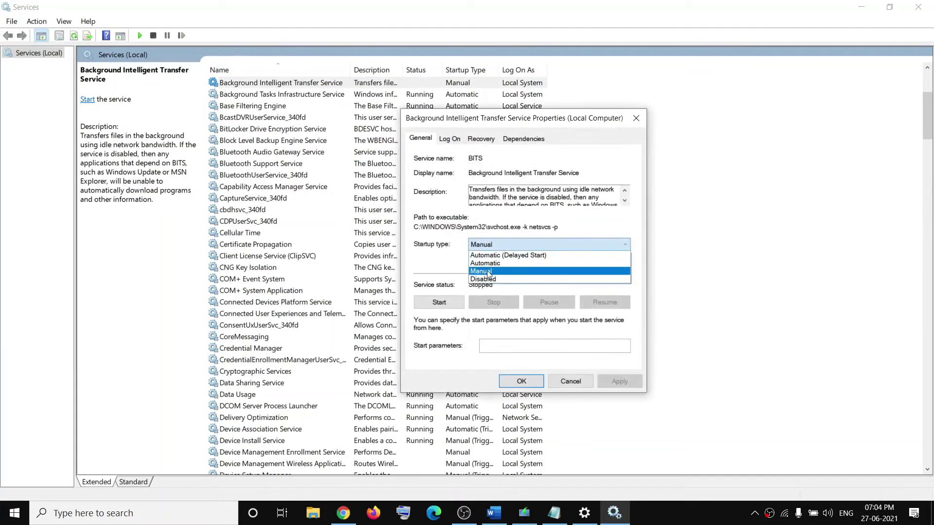
left_click(485, 263)
left_click(620, 381)
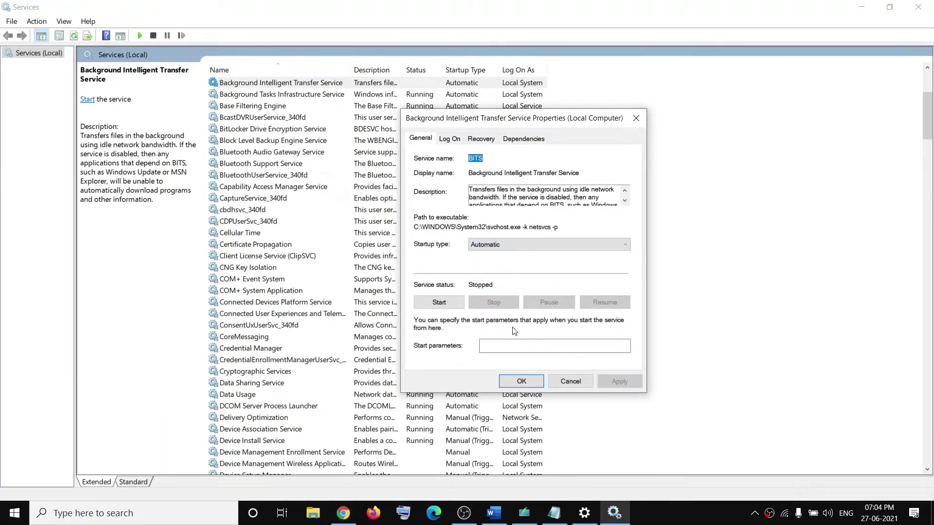
left_click(437, 302)
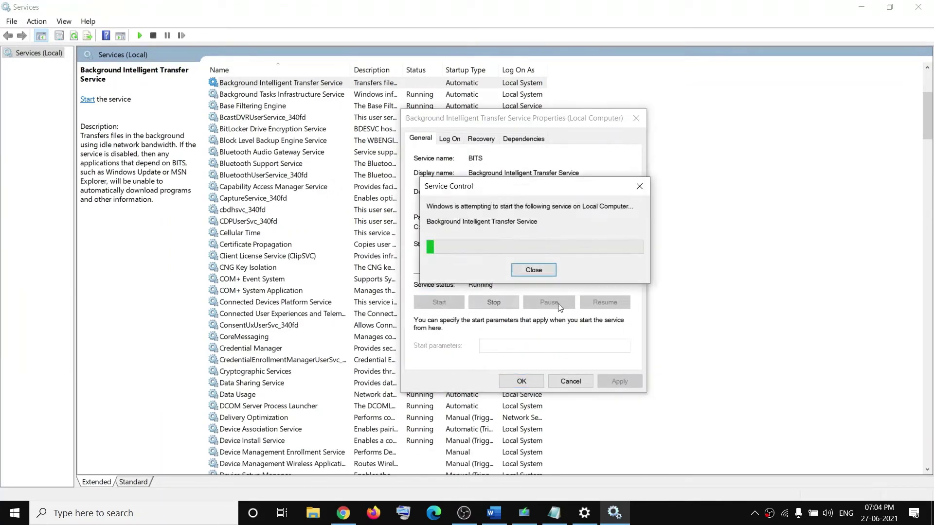
left_click(521, 381)
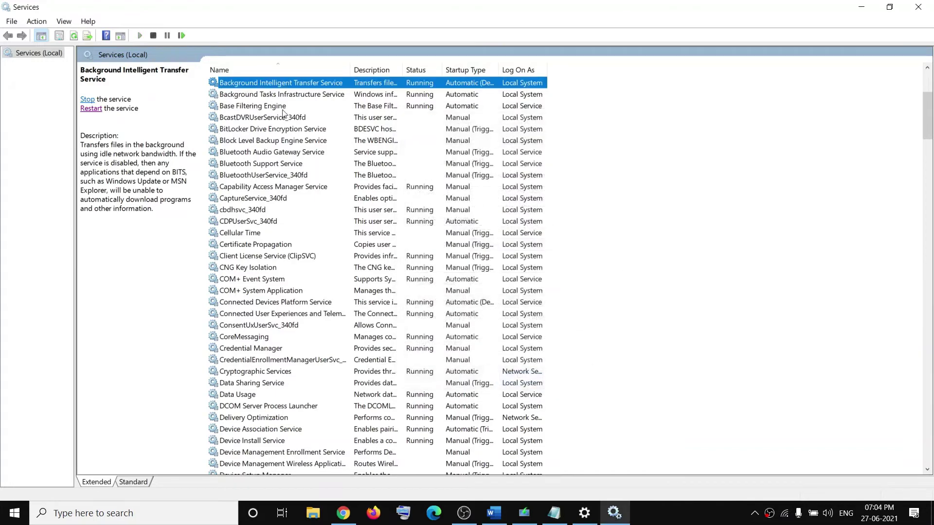
left_click(100, 108)
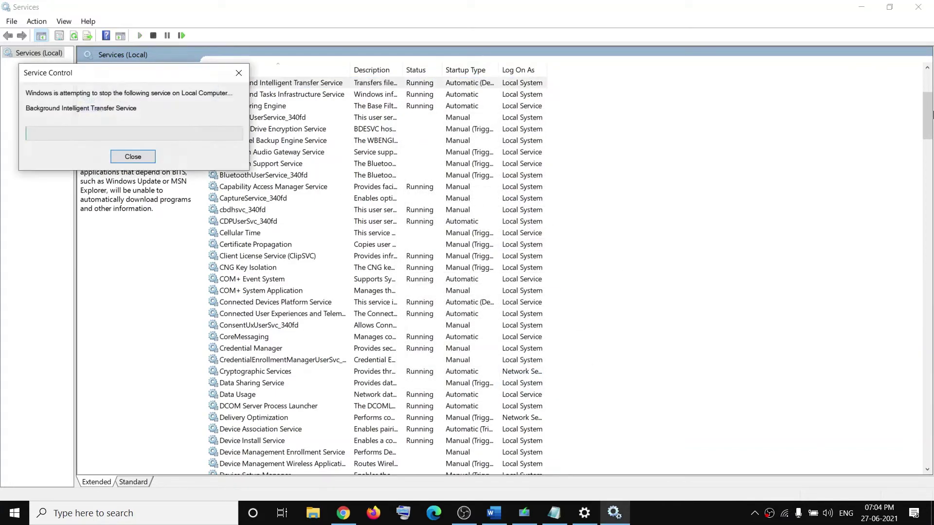
Close Services and find the guide's section 8 network-error fix
left_click(918, 7)
scroll(312, 330, "down", 3)
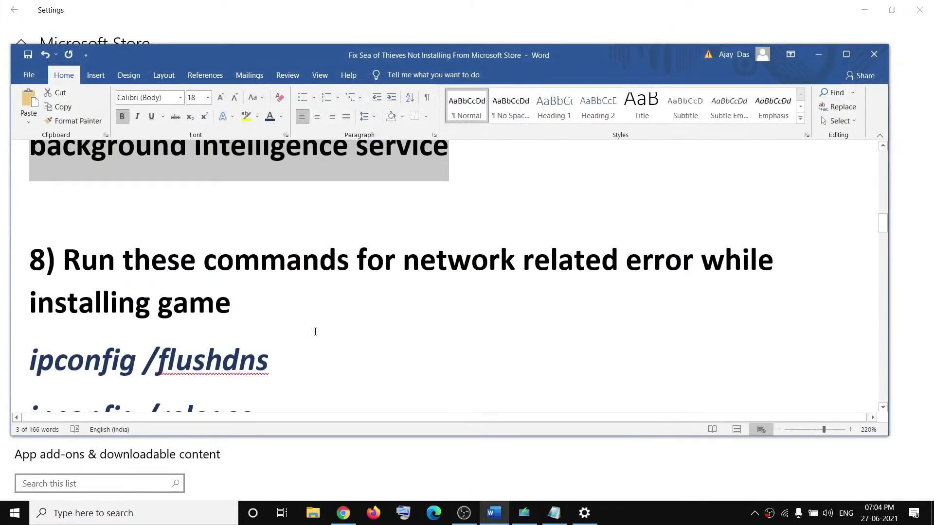
scroll(463, 329, "down", 2)
left_click_drag(356, 195, 700, 195)
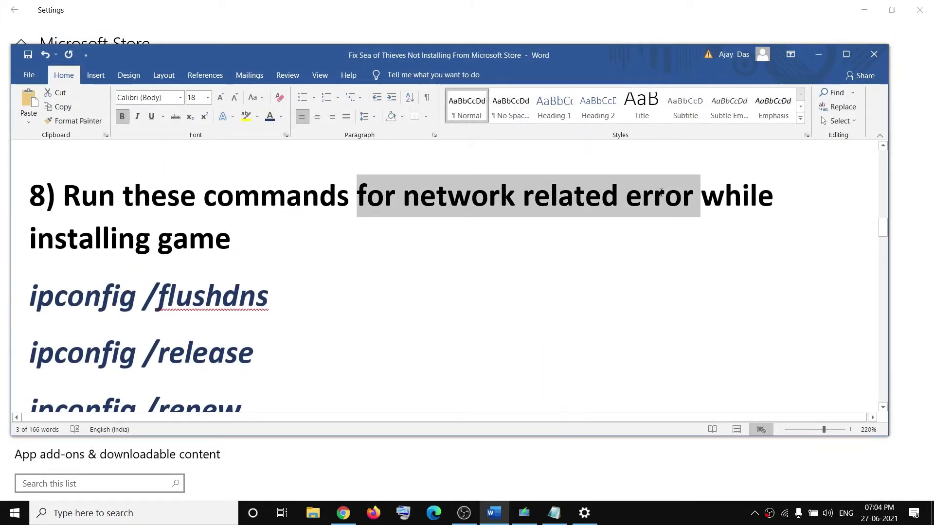
left_click_drag(30, 238, 229, 243)
scroll(296, 333, "down", 5)
scroll(298, 348, "up", 1)
Search 'cmd' and launch Command Prompt as administrator
left_click(158, 513)
type("cmd")
double_click(62, 513)
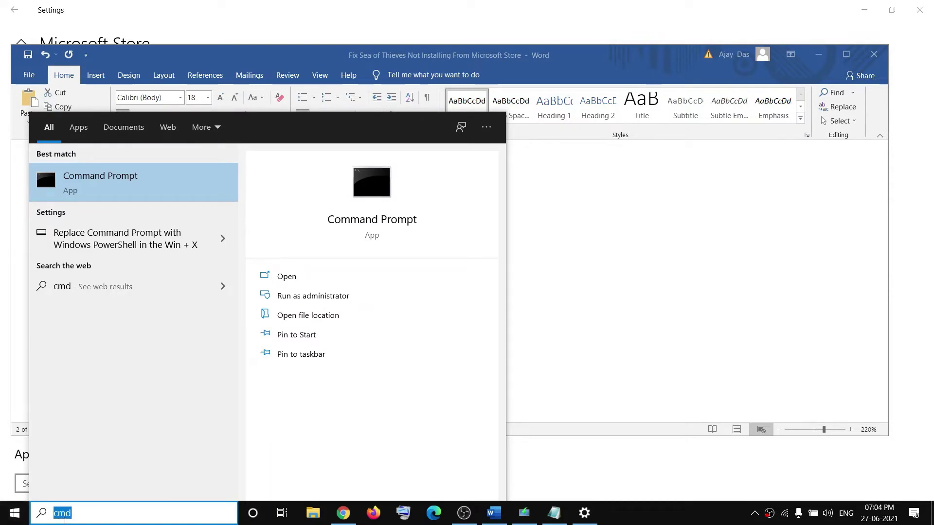
left_click(136, 183)
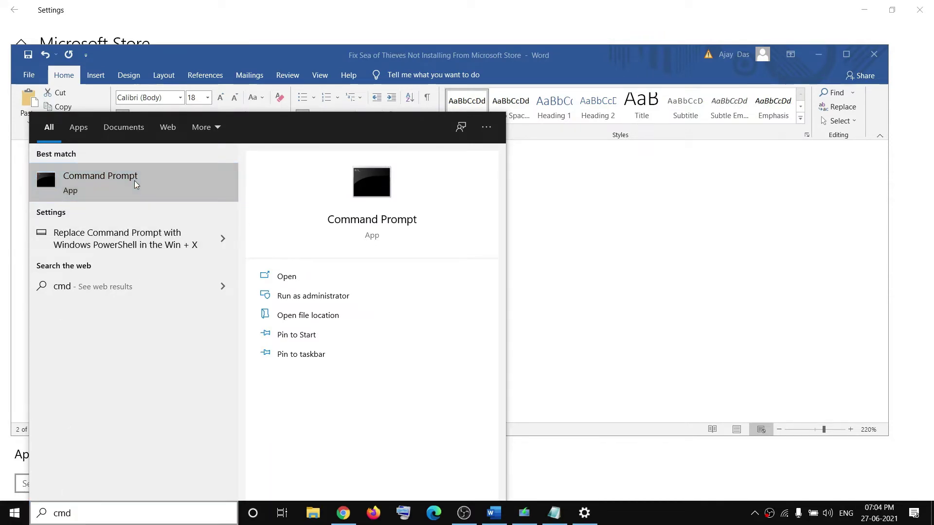
right_click(136, 184)
key("Escape")
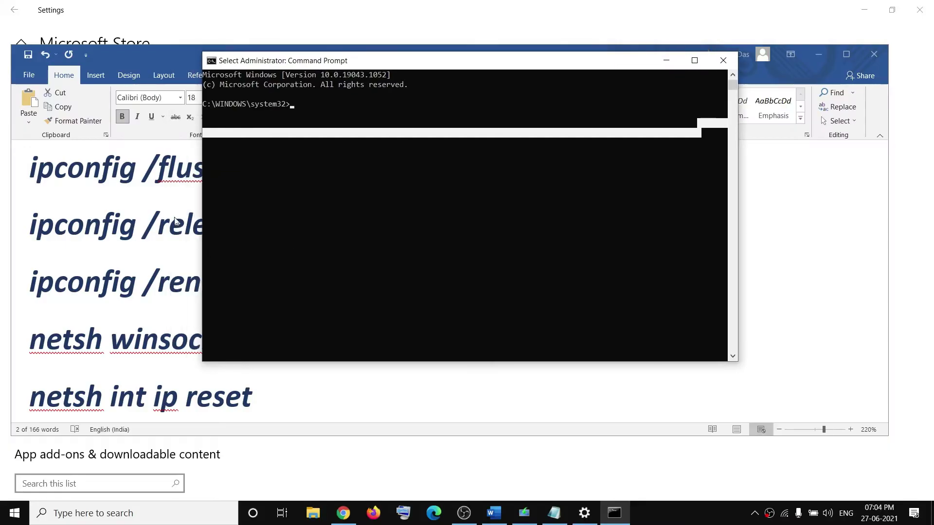
Run ipconfig /flushdns and ipconfig /release, pasted from the Word guide
left_click(176, 220)
triple_click(285, 170)
key("super+c")
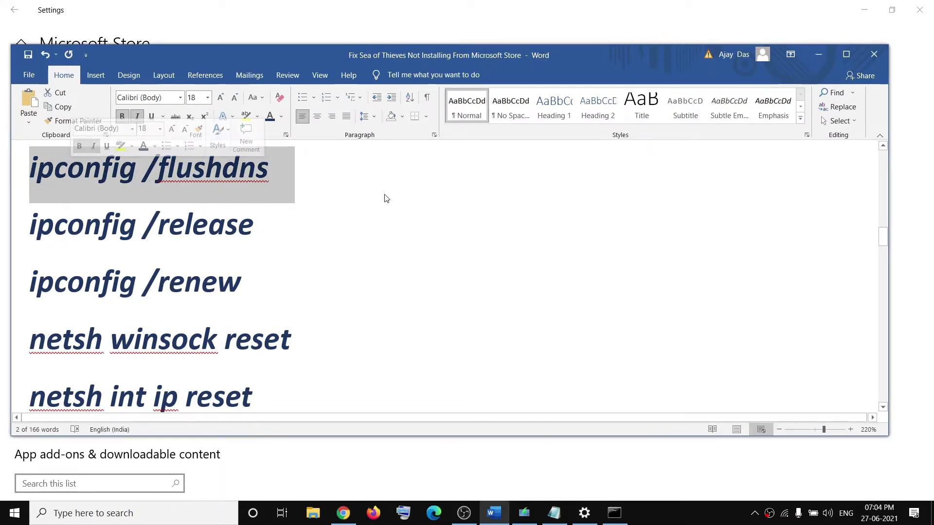
key("alt+Tab")
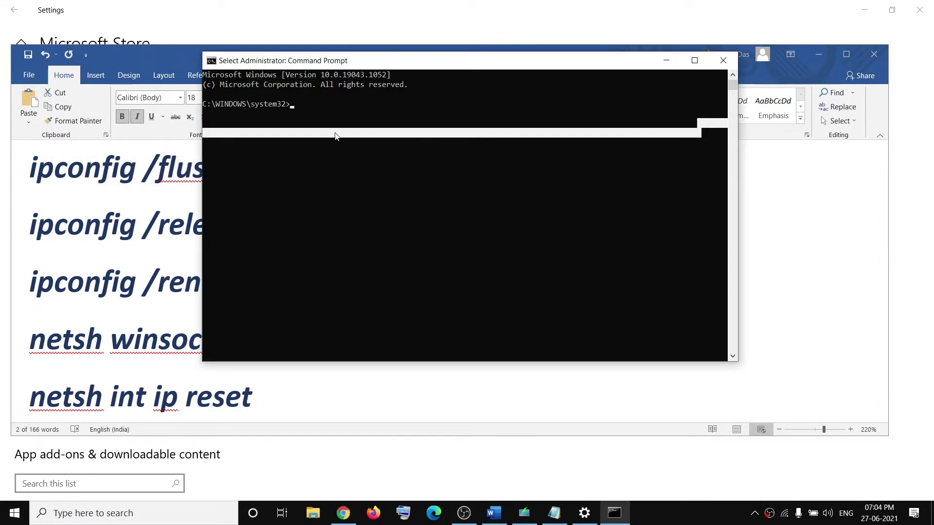
right_click(326, 109)
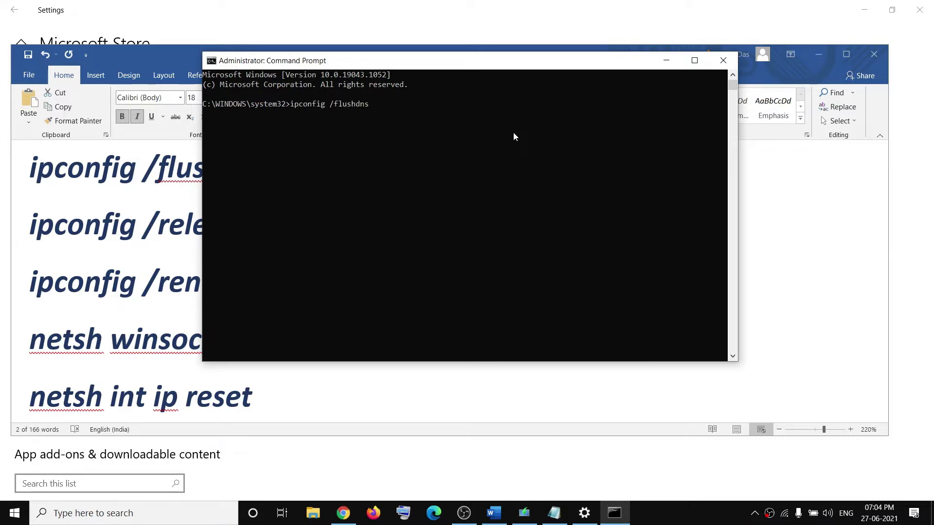
key("Return")
key("alt+Tab")
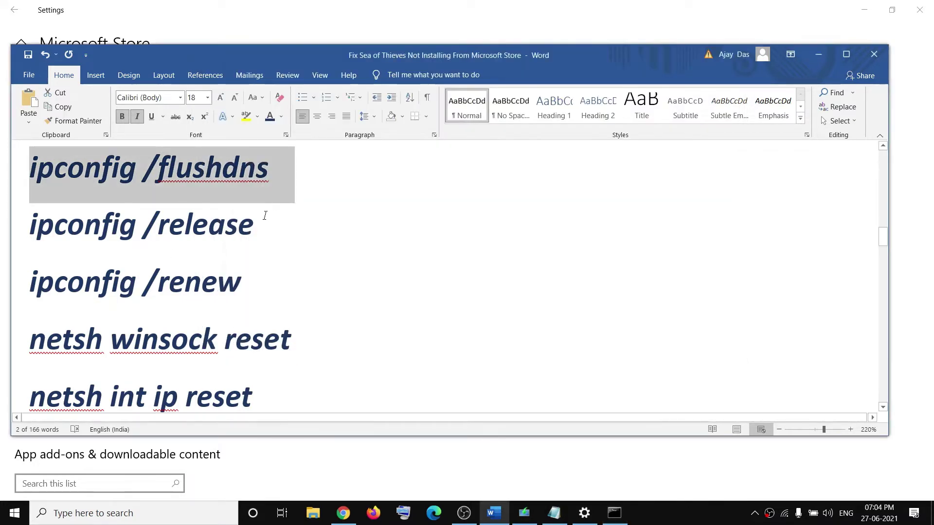
triple_click(262, 213)
key("super+c")
key("alt+Tab")
right_click(390, 174)
key("Return")
Run ipconfig /renew and netsh winsock reset from the guide
key("alt+Tab")
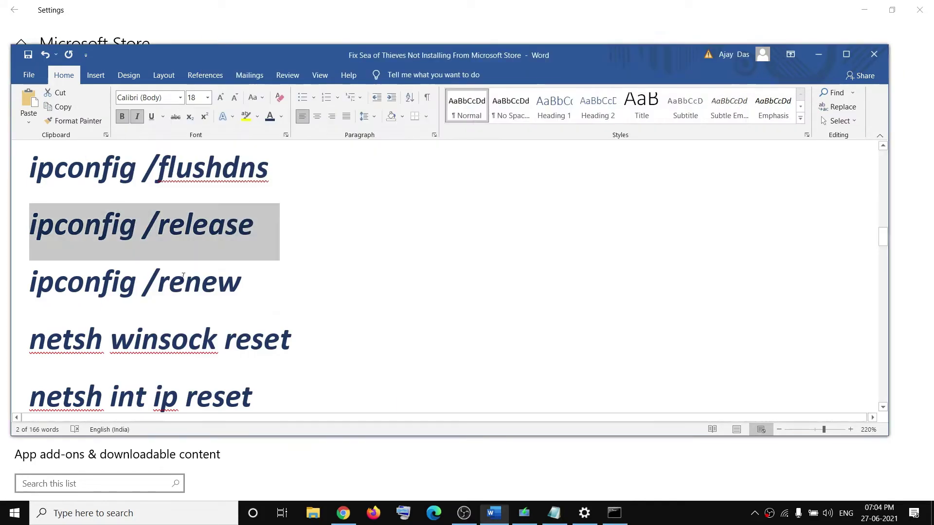
triple_click(241, 297)
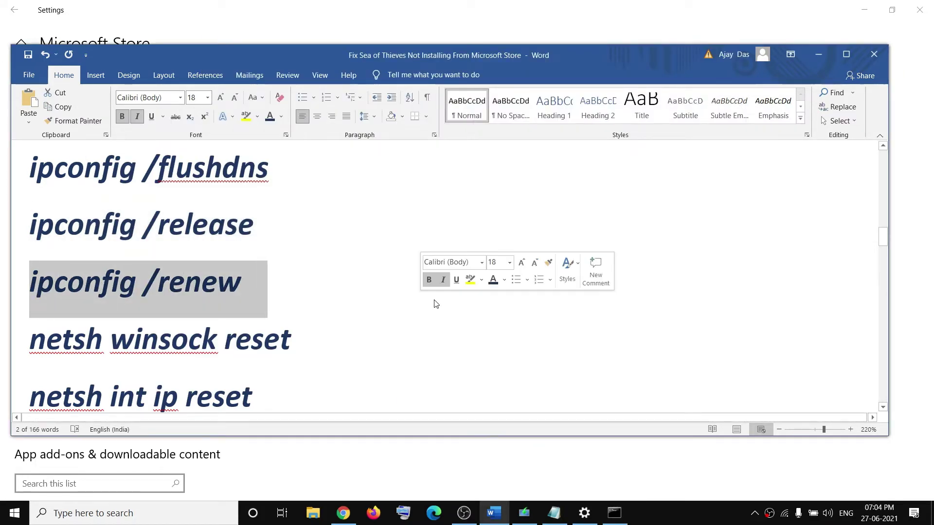
key("ctrl+c")
key("alt+Tab")
right_click(432, 270)
key("Return")
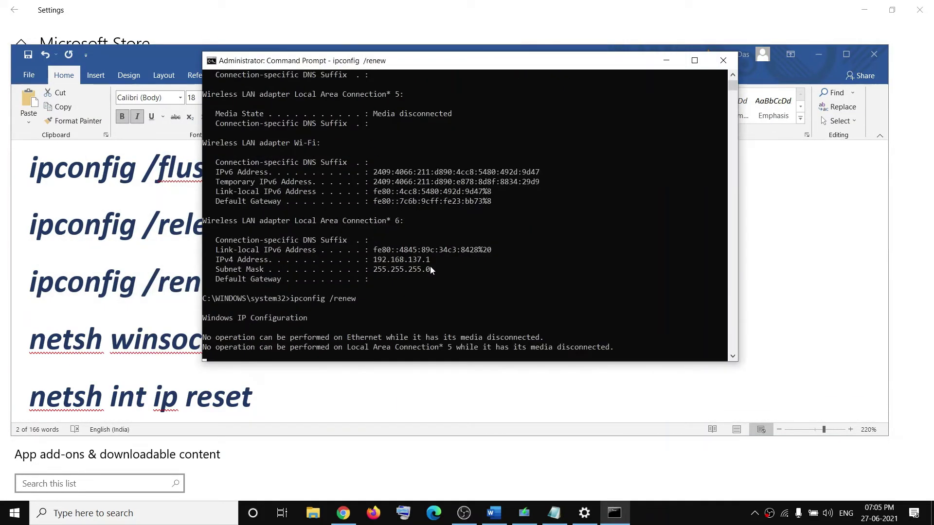
key("alt+Tab")
scroll(258, 327, "down", 1)
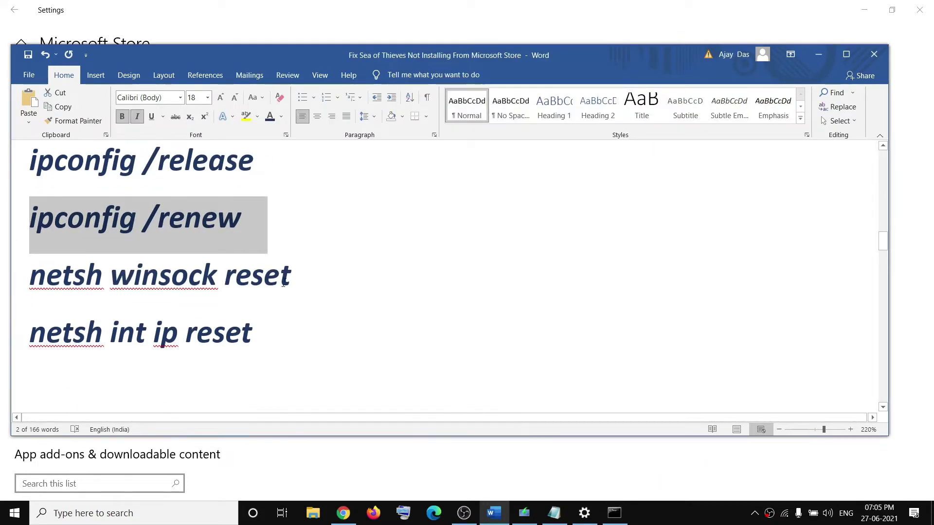
triple_click(86, 280)
key("ctrl+c")
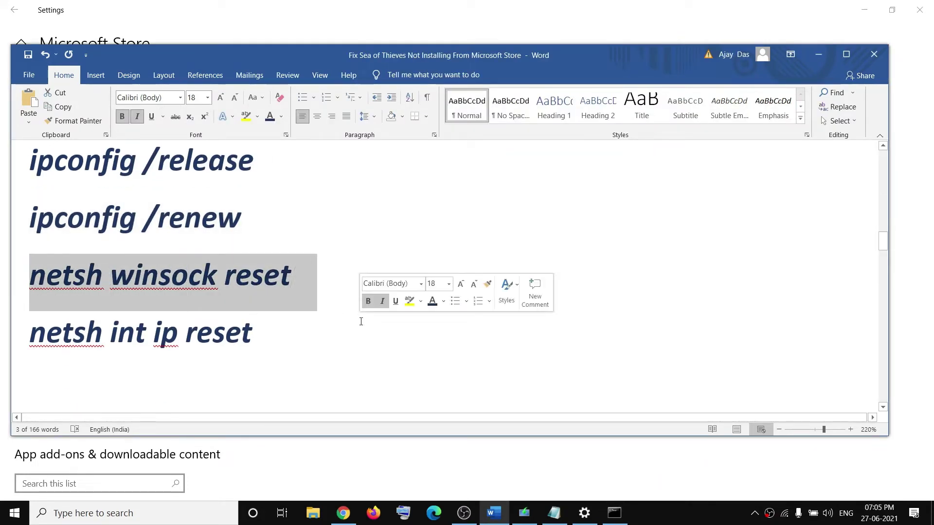
key("alt+Tab")
right_click(430, 341)
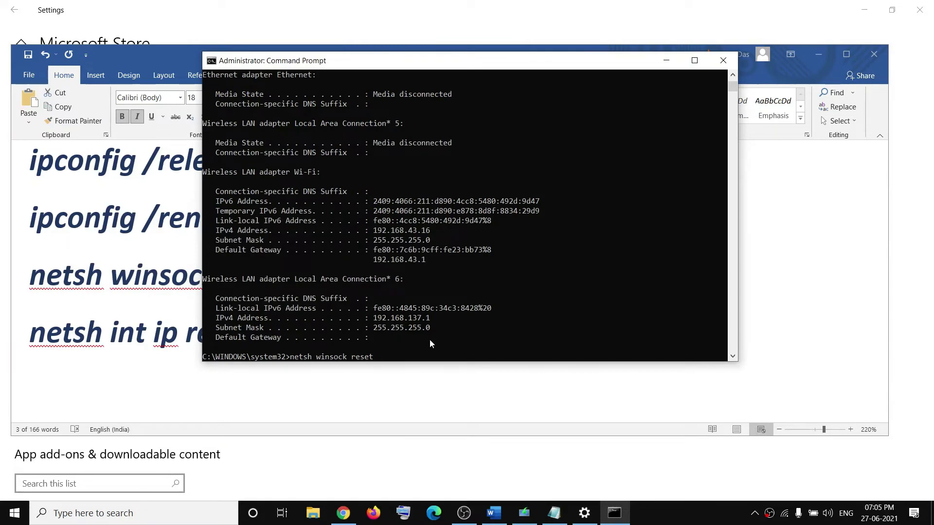
key("Return")
Run netsh int ip reset and note its request to restart the computer
key("alt+Tab")
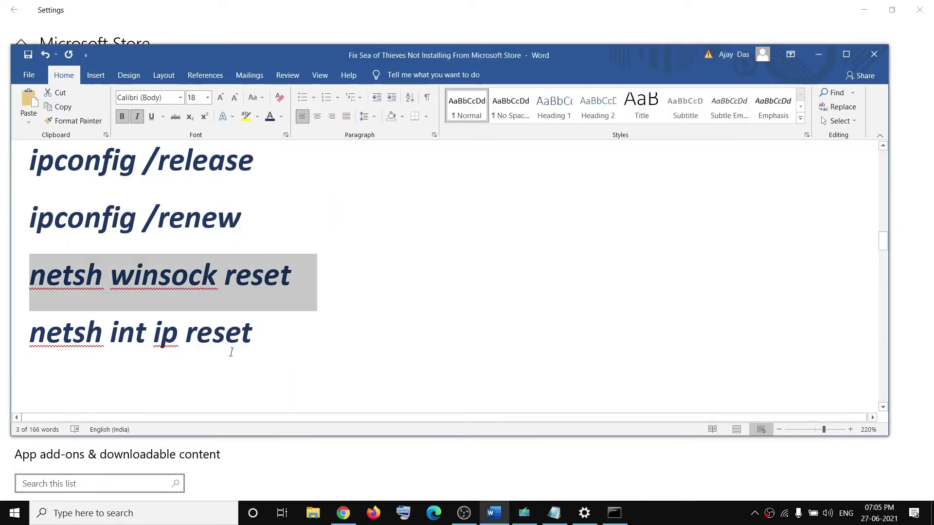
triple_click(231, 352)
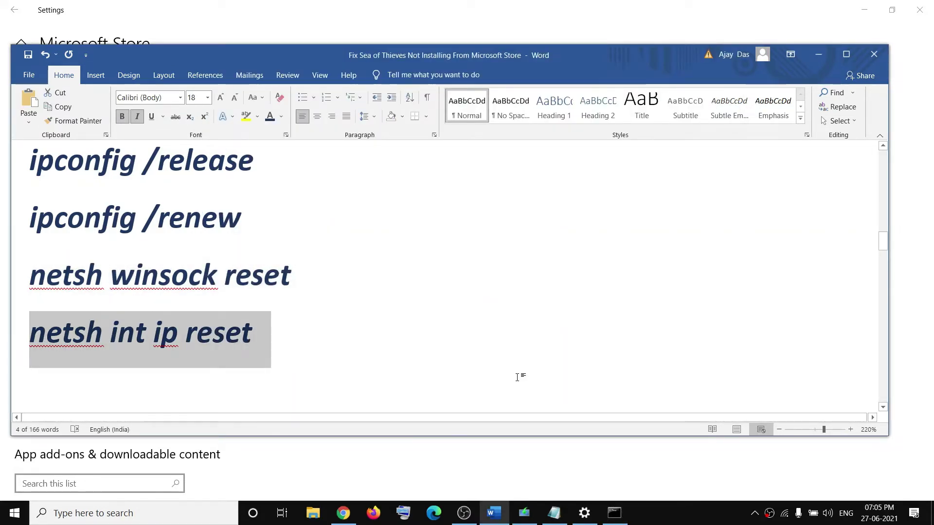
key("ctrl+c")
key("alt+Tab")
right_click(431, 337)
key("Return")
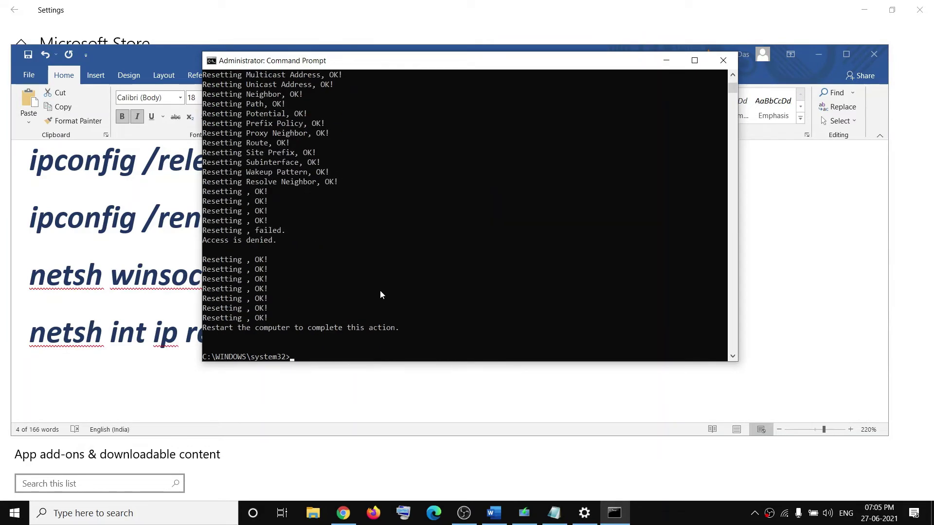
left_click_drag(218, 331, 407, 331)
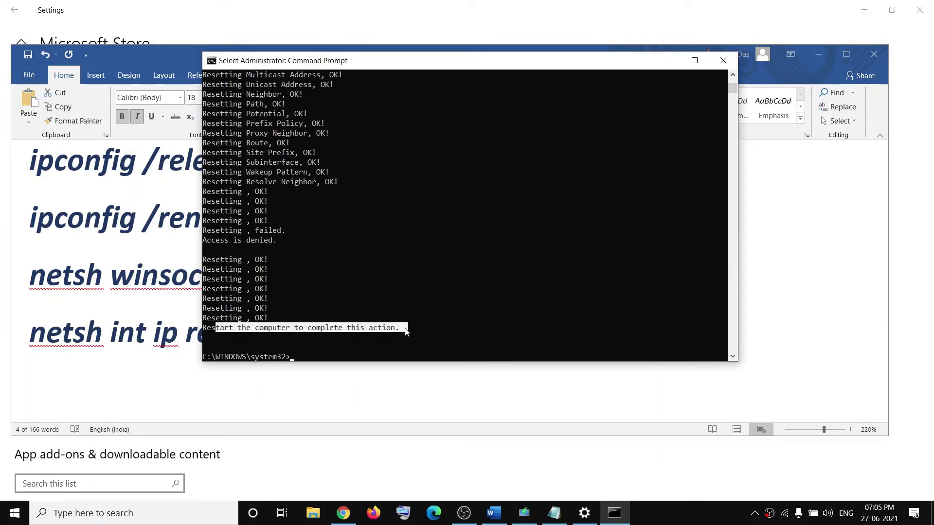
Close Command Prompt and view the Start power options without restarting
left_click(723, 60)
left_click(14, 513)
mouse_move(18, 475)
left_click(45, 487)
key("Escape")
key("Escape")
Copy the section 9 Store re-register command and open PowerShell as administrator
scroll(339, 337, "down", 5)
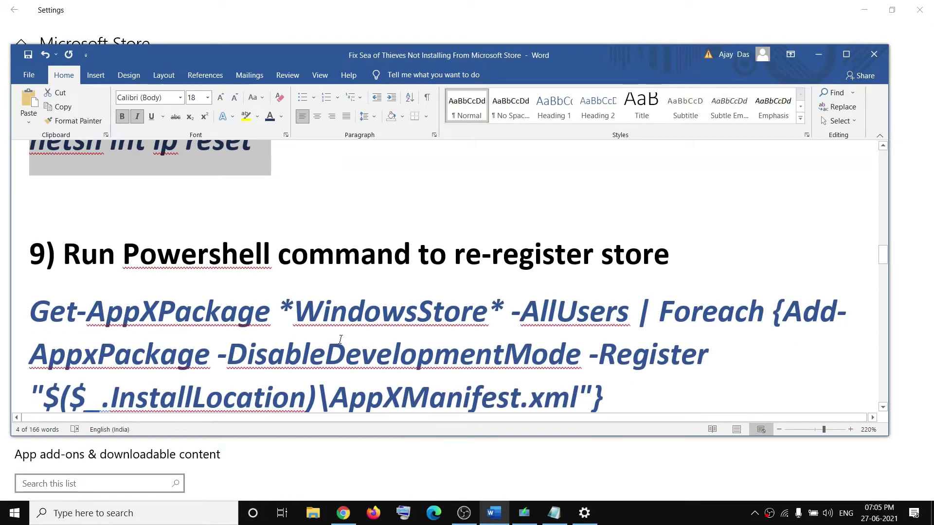
left_click_drag(453, 193, 669, 193)
left_click_drag(604, 335, 29, 248)
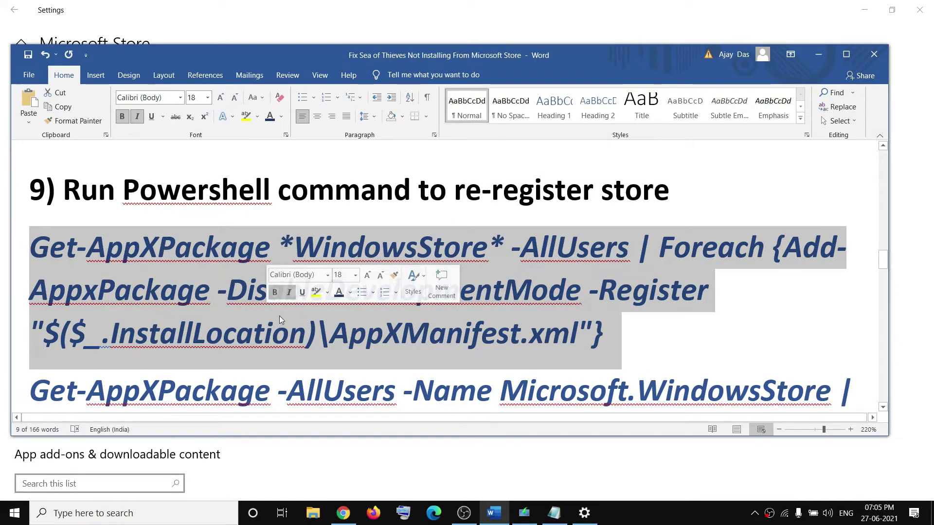
right_click(10, 520)
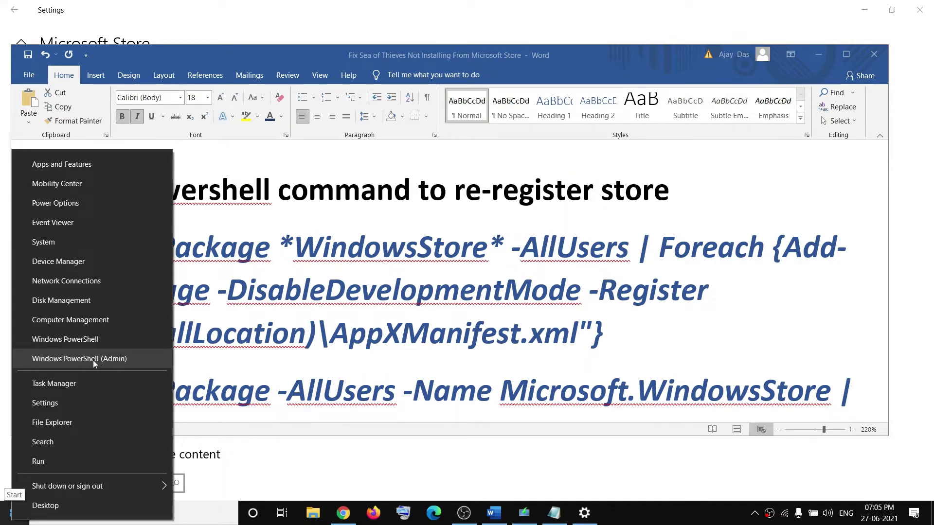
left_click(93, 360)
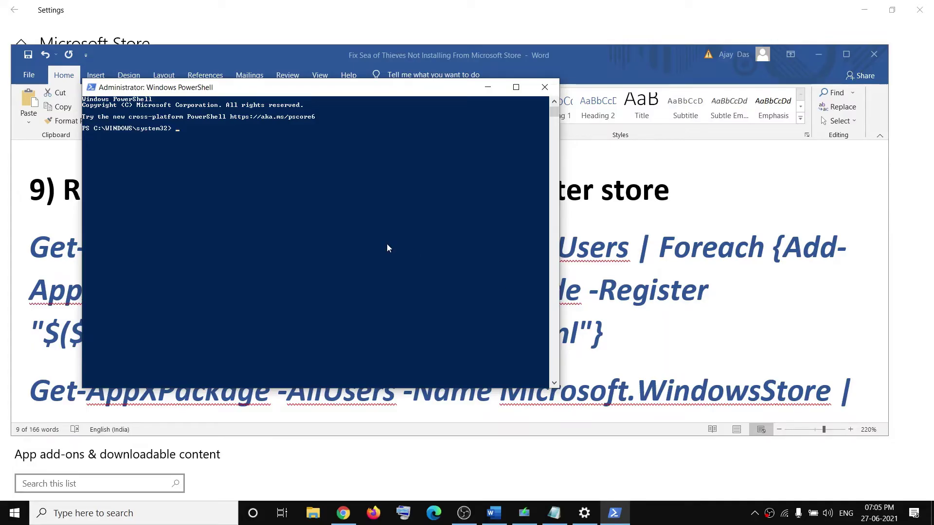
Run the Get-AppXPackage Add-AppxPackage -Register command until registration completes
right_click(388, 248)
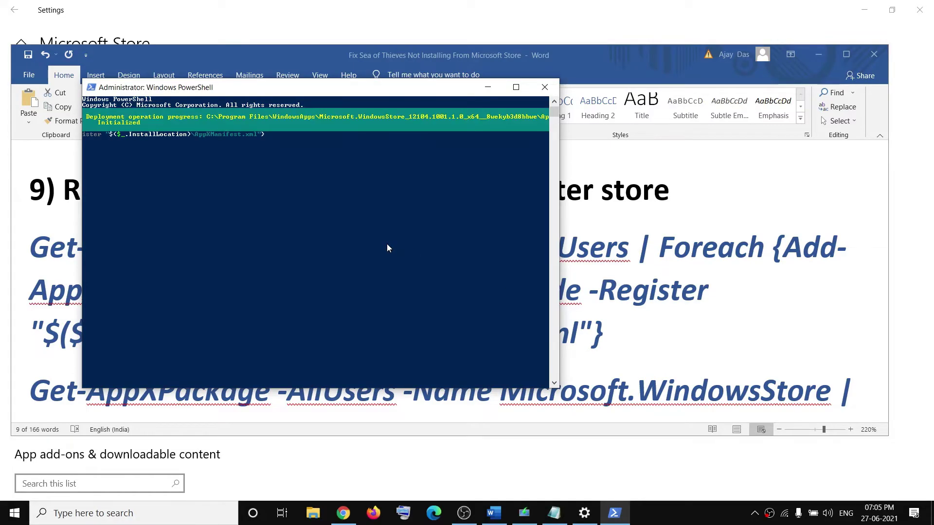
key("alt+Tab")
scroll(466, 323, "down", 3)
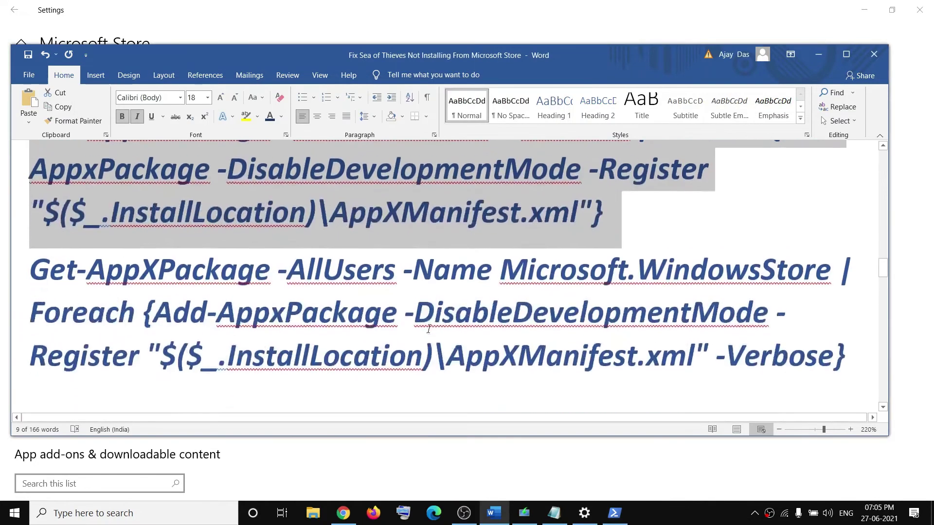
left_click_drag(847, 348, 56, 271)
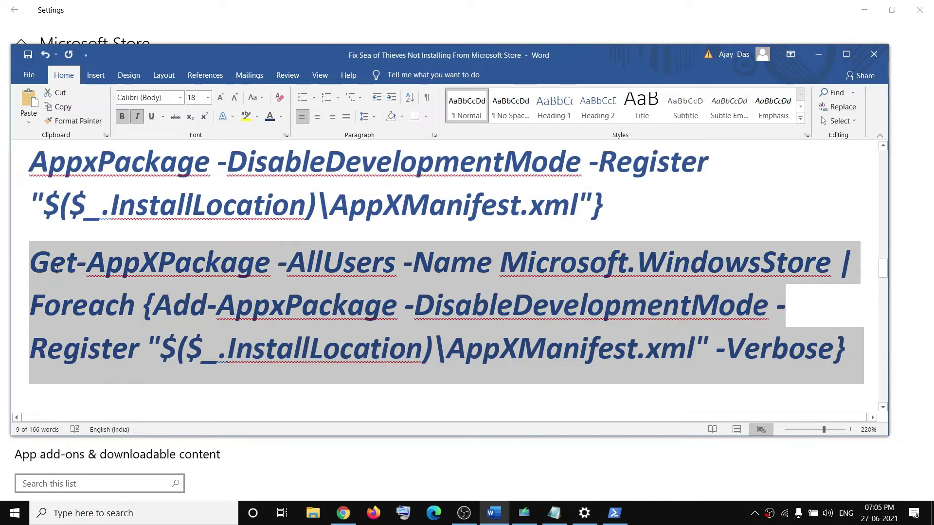
key("ctrl+c")
key("alt+Tab")
right_click(301, 245)
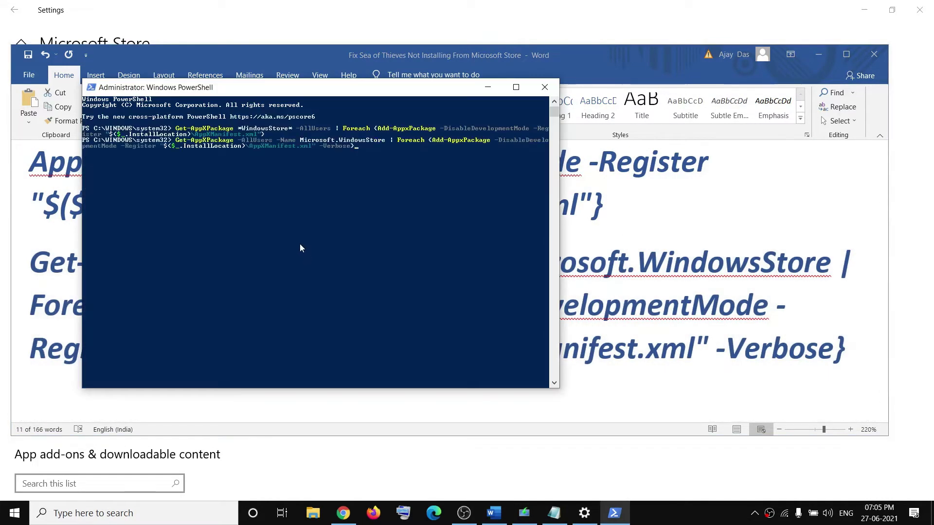
key("Return")
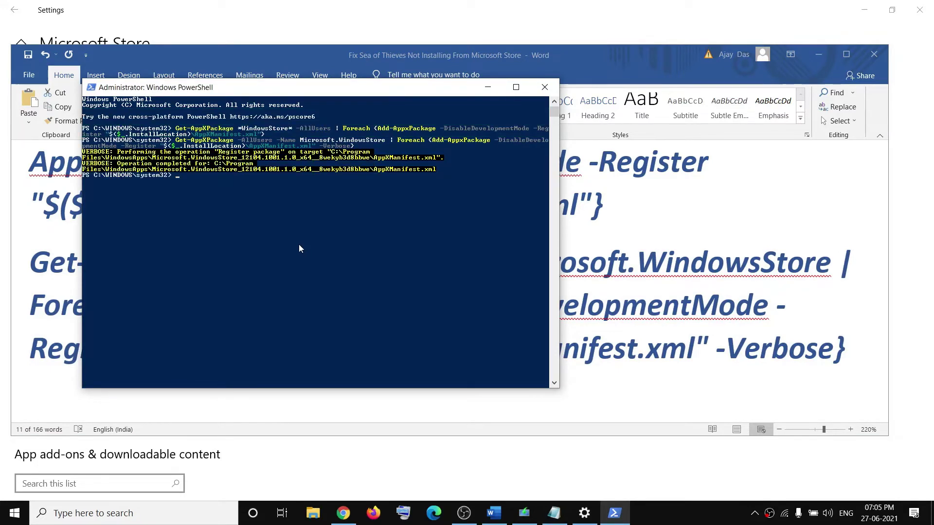
Minimize PowerShell and select step 10's Remove-AppxPackage uninstall command in Word
left_click(490, 92)
scroll(326, 293, "down", 5)
left_click_drag(99, 202, 428, 207)
left_click_drag(234, 318, 29, 263)
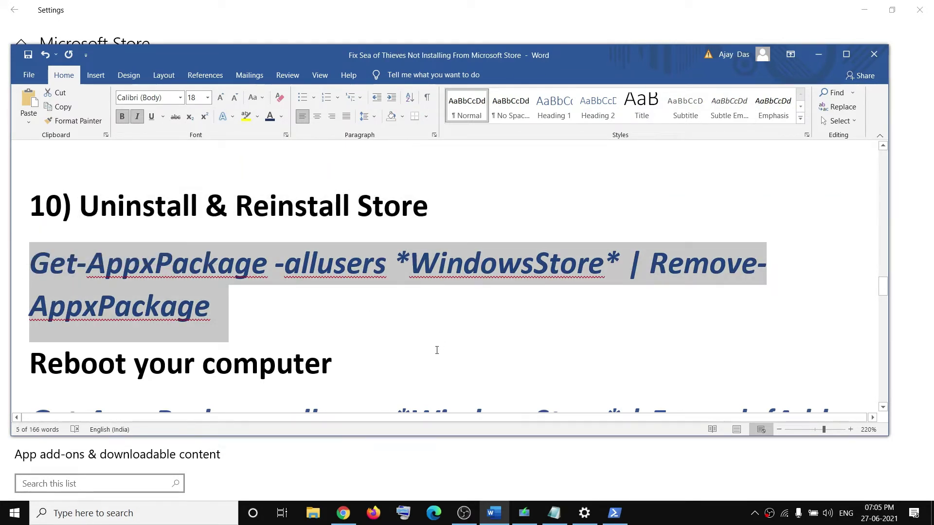
Run Get-AppxPackage -allusers *WindowsStore* | Remove-AppxPackage in an admin PowerShell
right_click(10, 516)
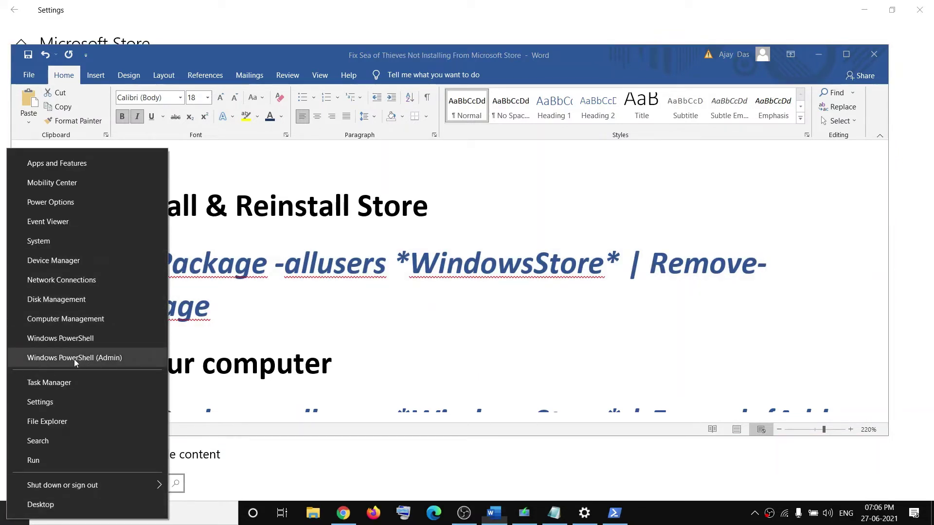
left_click(107, 360)
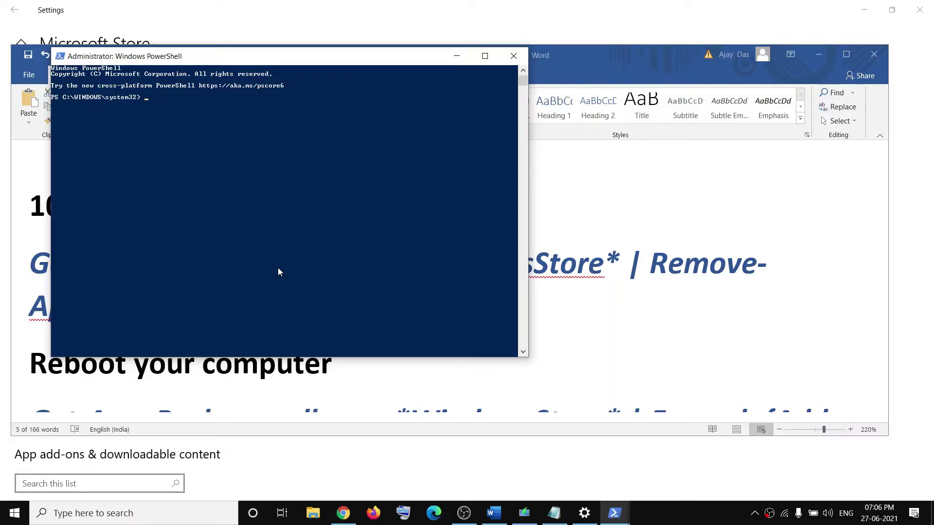
right_click(278, 271)
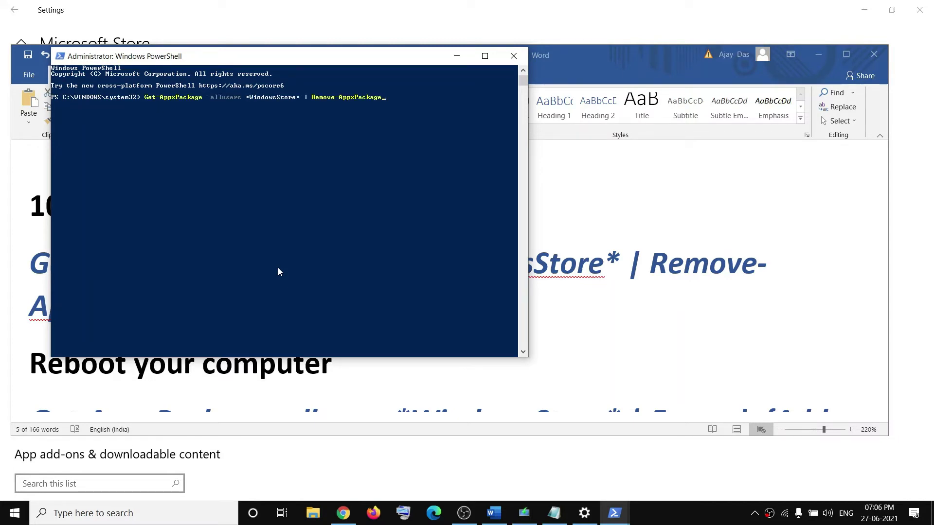
key("Return")
Search 'store' to check removal, then bring up the Start power options
left_click(116, 516)
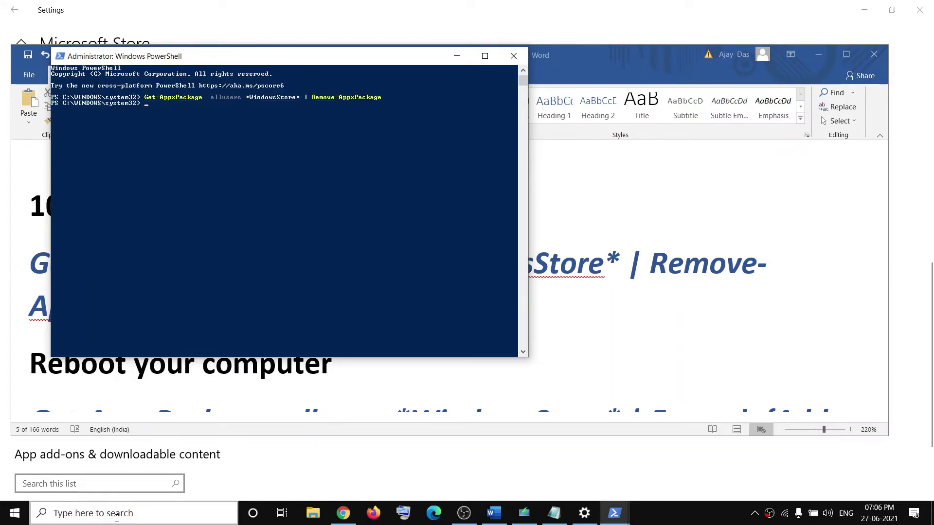
type("store")
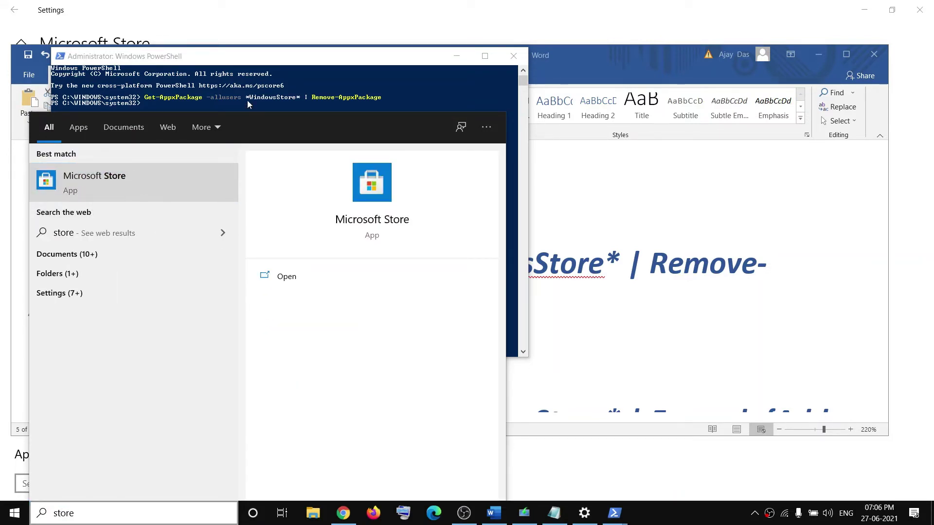
left_click(261, 110)
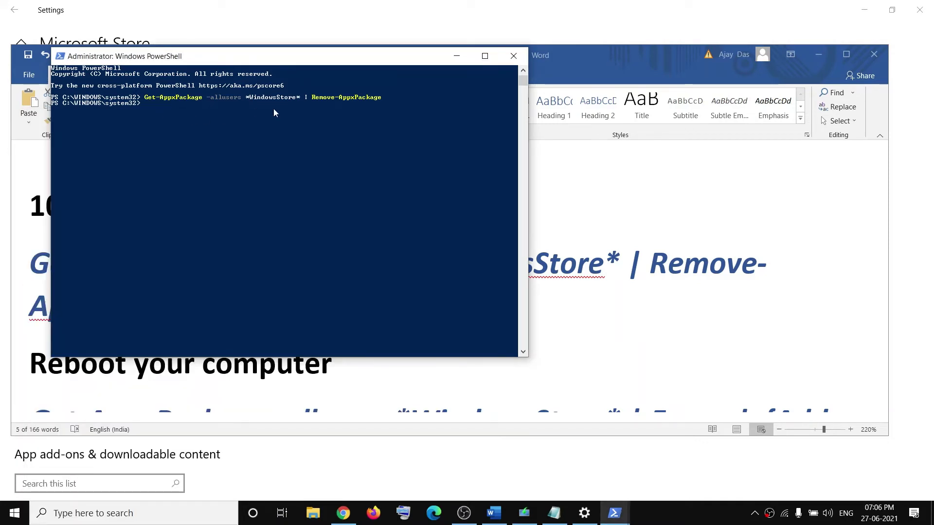
left_click(15, 513)
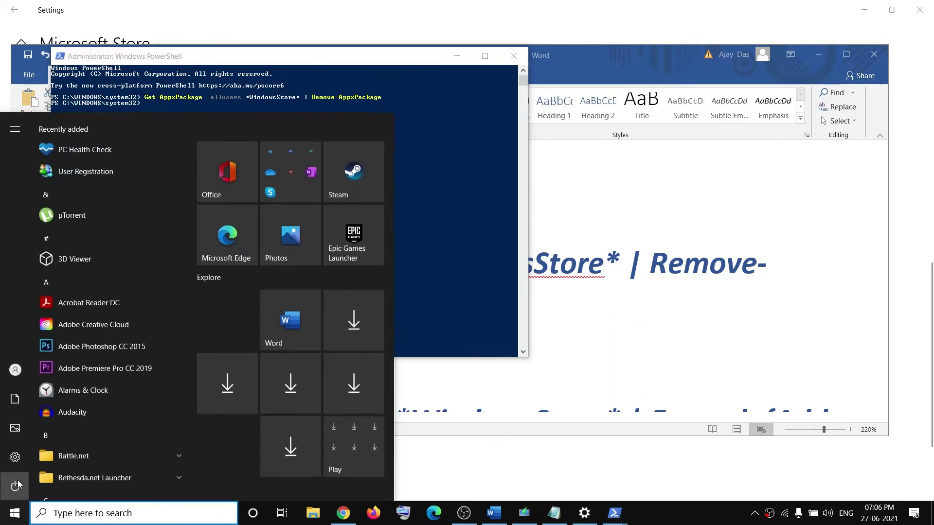
left_click(22, 487)
Run the Foreach Add-AppxPackage Store reinstall command in the second PowerShell window
key("Escape")
left_click(589, 310)
scroll(588, 310, "down", 5)
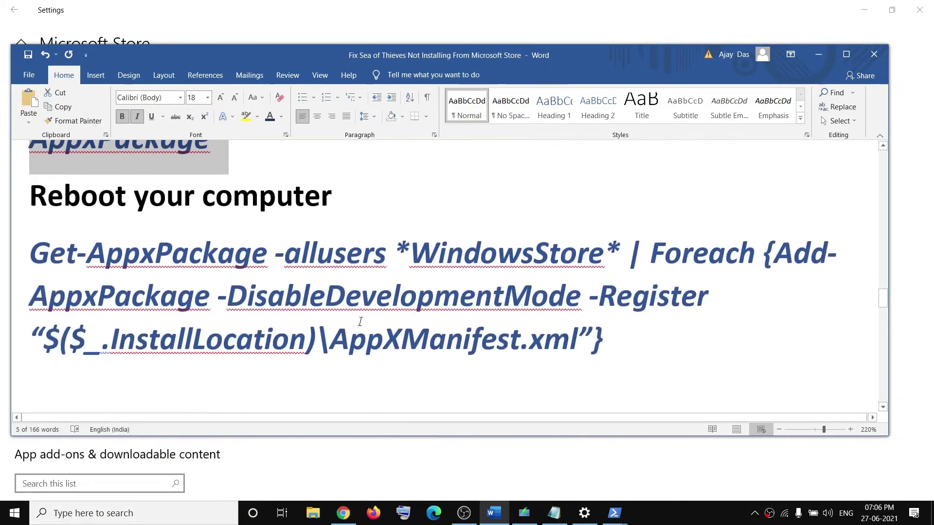
left_click_drag(640, 335, 48, 218)
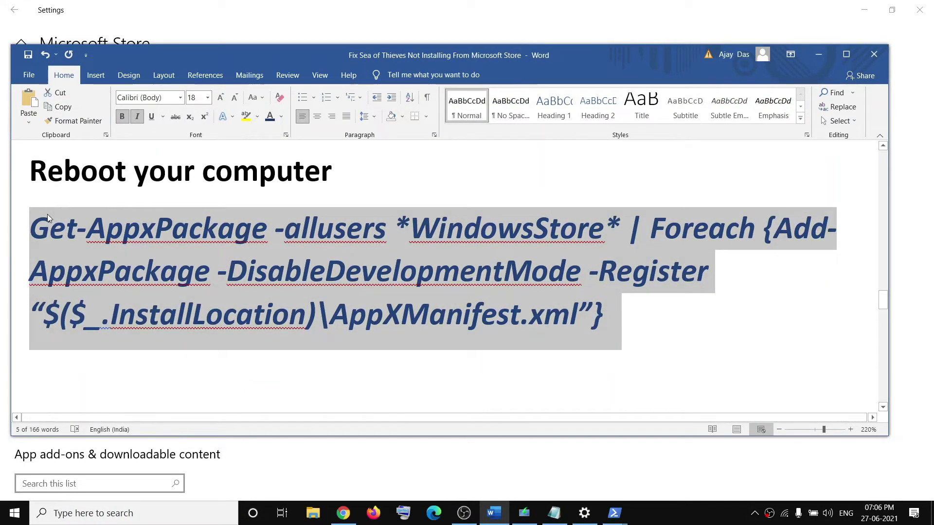
left_click(614, 513)
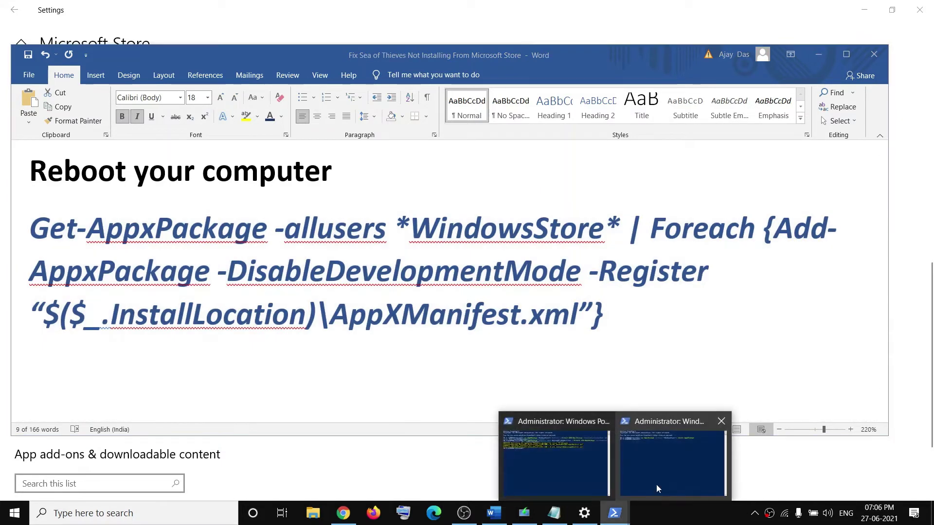
left_click(655, 484)
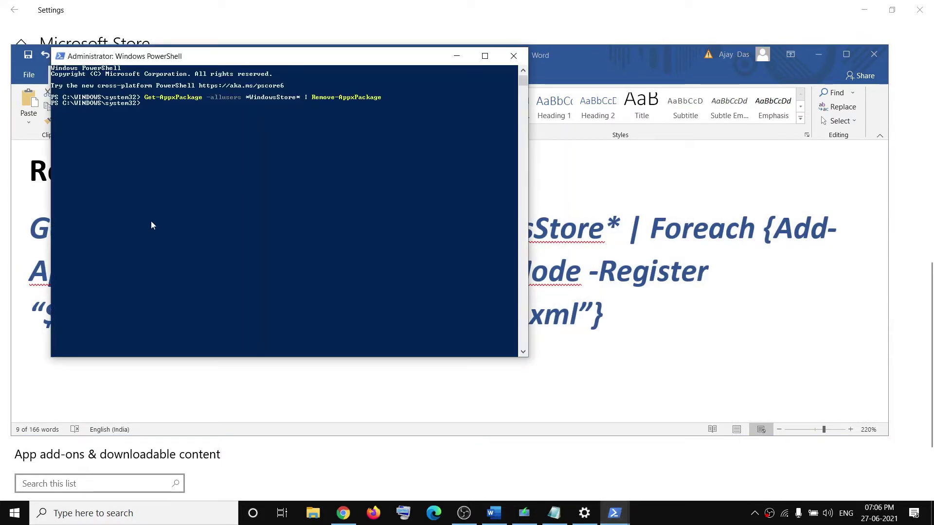
right_click(158, 121)
key("Return")
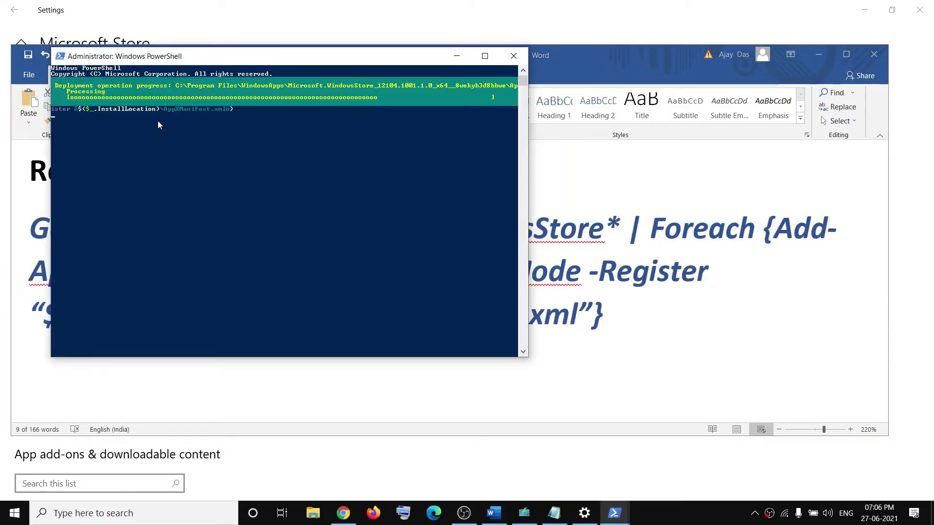
Search 'store' and launch Microsoft Store to confirm it opens
right_click(11, 511)
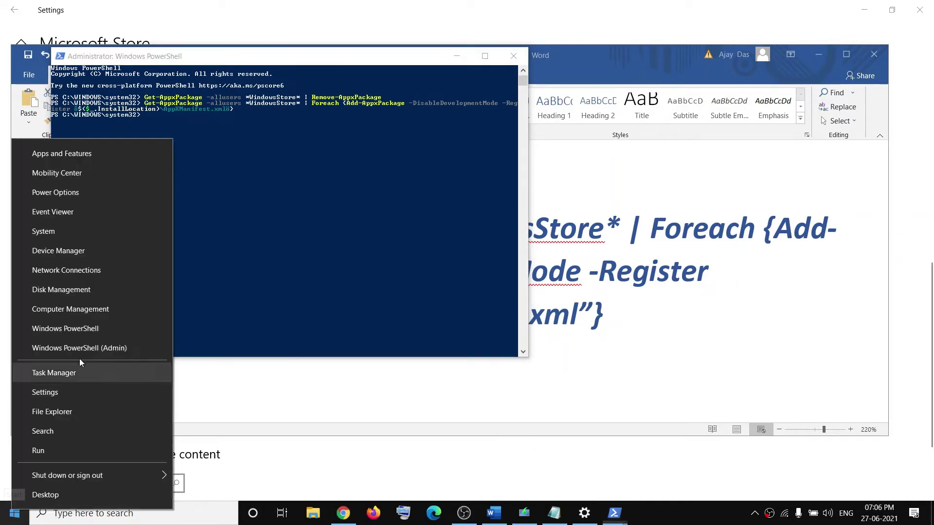
left_click(156, 110)
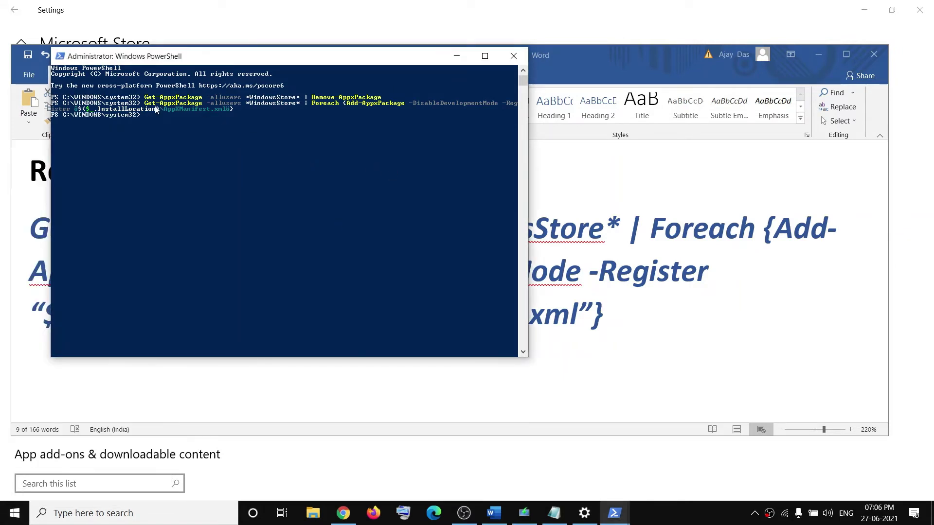
left_click(680, 292)
triple_click(631, 319)
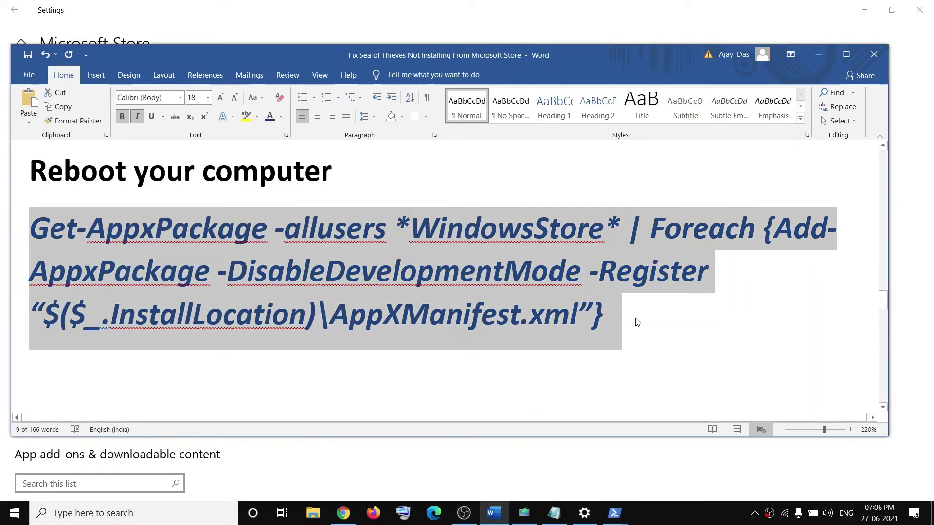
left_click(136, 513)
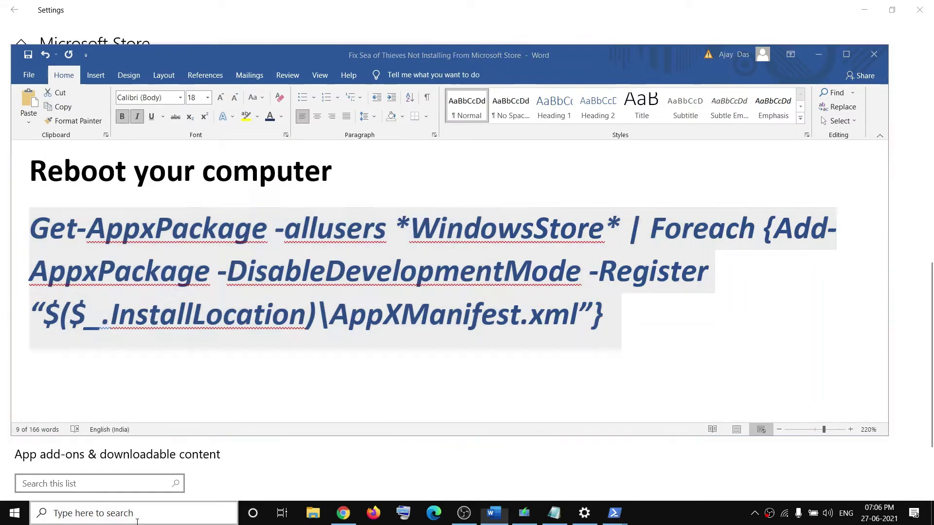
type("micro")
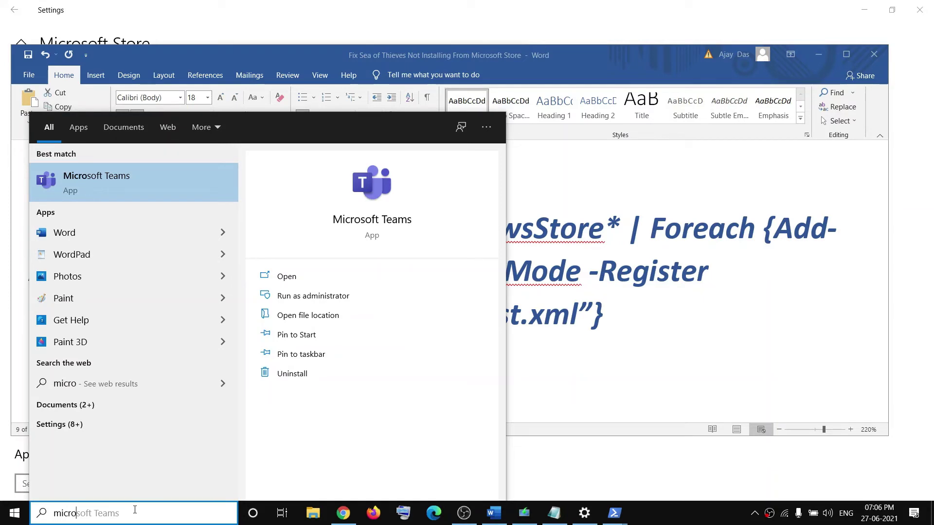
key("Right")
left_click_drag(135, 510, 62, 509)
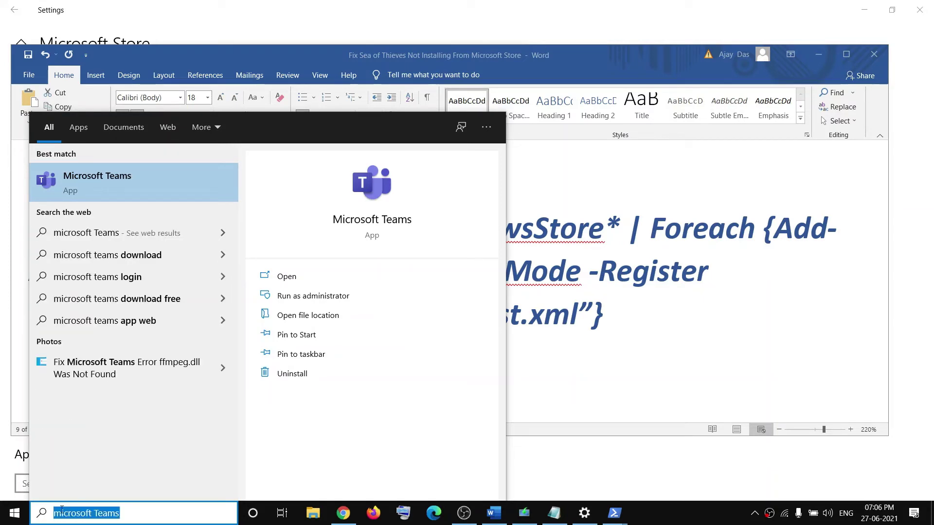
type("store")
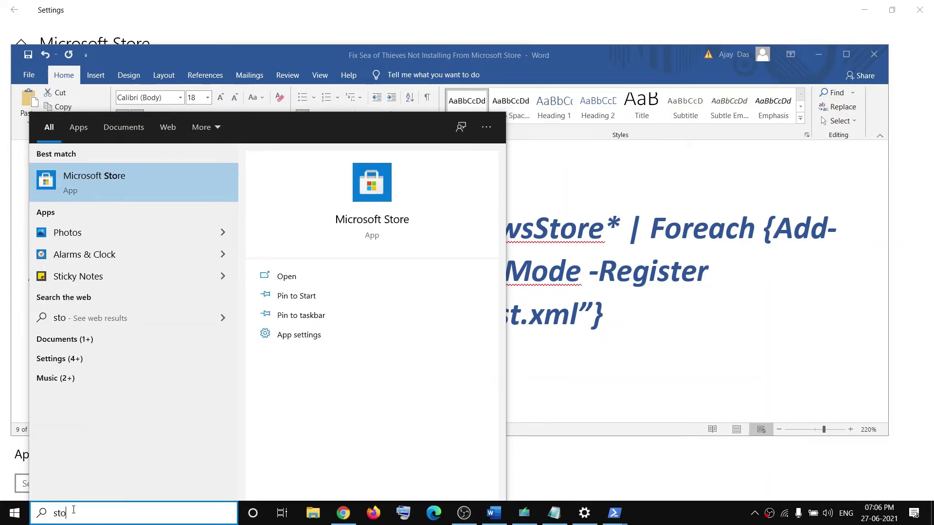
left_click(89, 195)
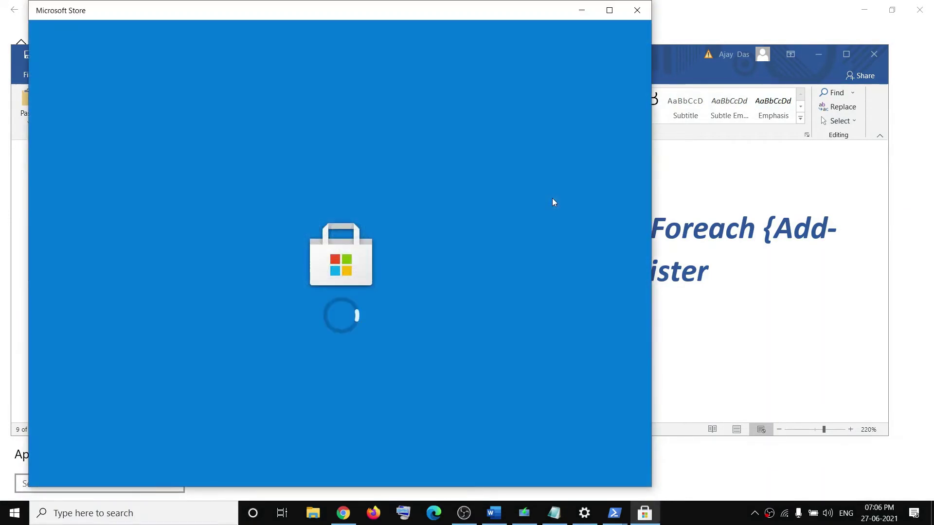
Scroll the Word guide to step 11, Run DISM Command
left_click(713, 286)
scroll(293, 289, "down", 5)
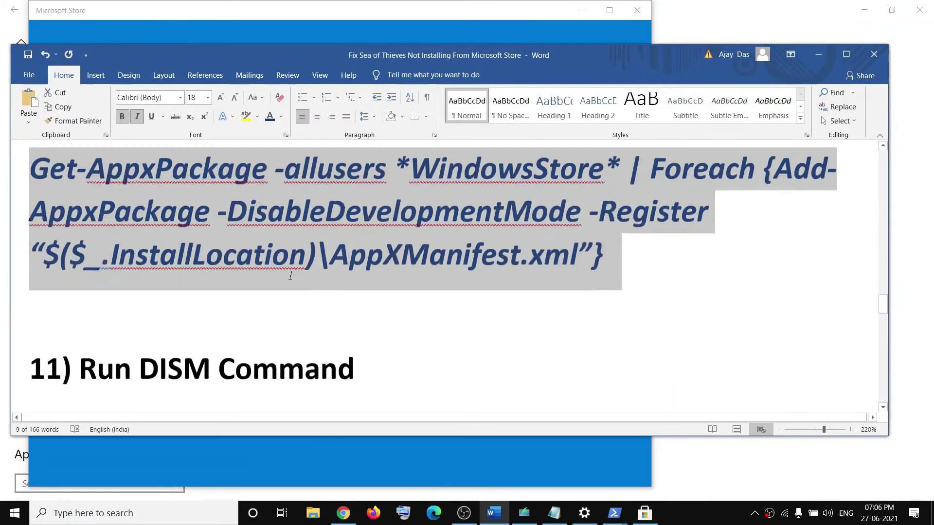
scroll(293, 289, "down", 2)
scroll(292, 289, "up", 2)
Run sfc /scannow, copied from the guide, in the admin Command Prompt
left_click_drag(79, 237, 353, 239)
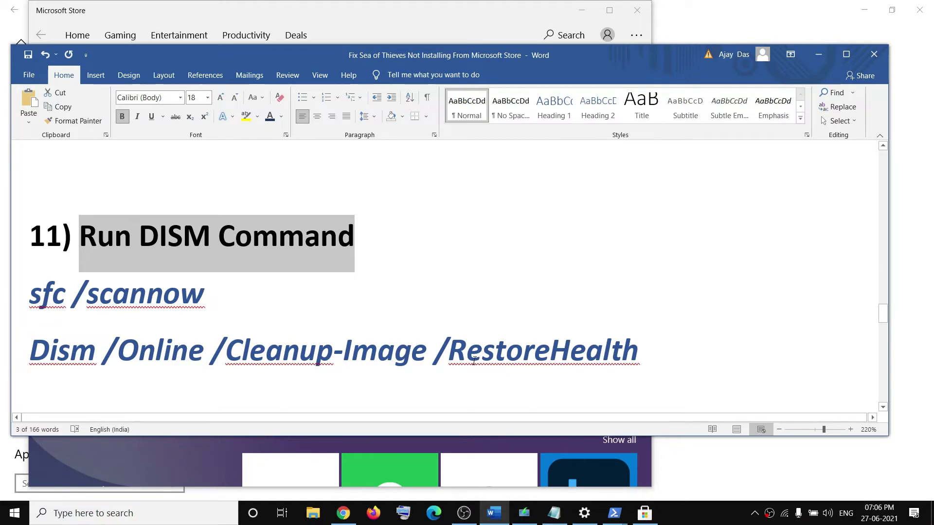
left_click(78, 512)
type("cmd")
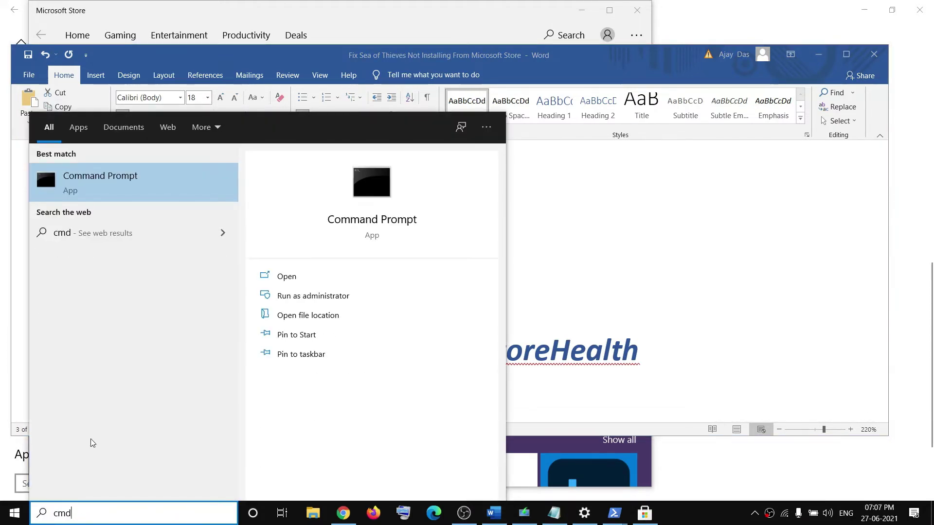
right_click(106, 184)
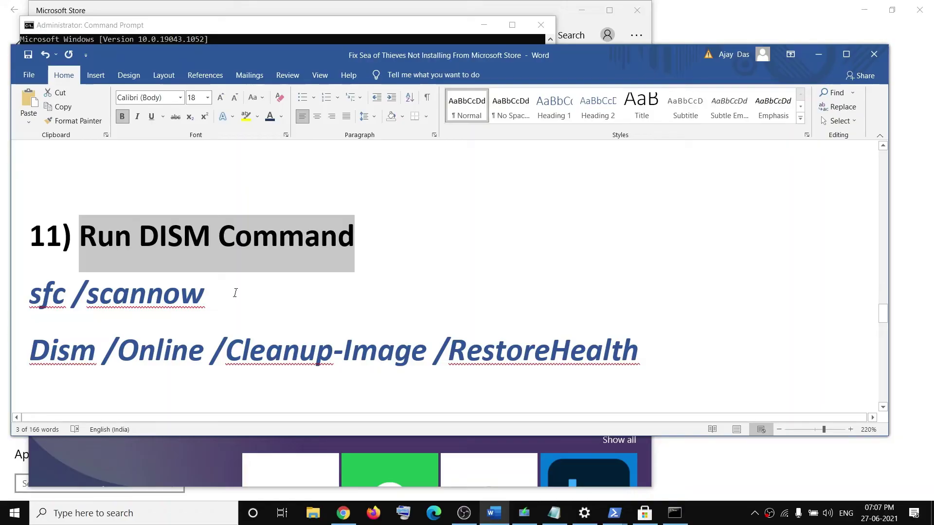
left_click_drag(222, 299, 30, 299)
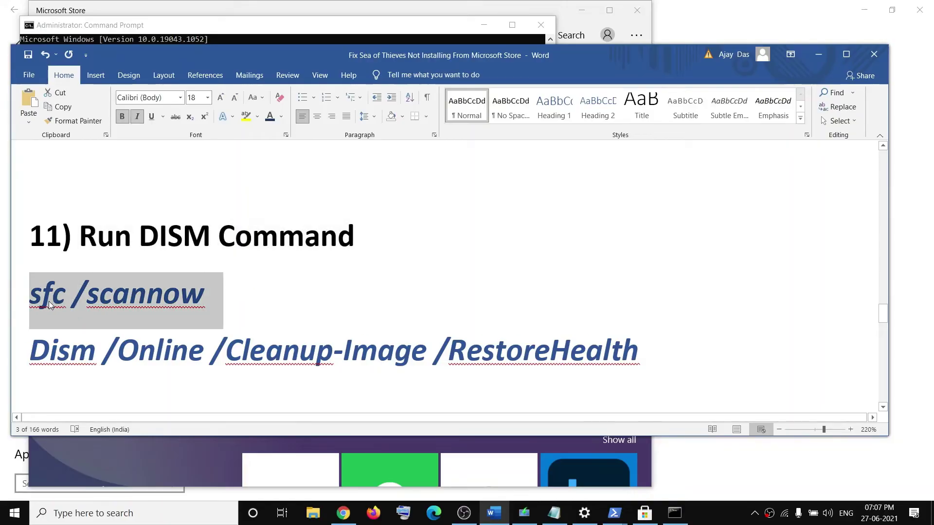
key("ctrl+c")
left_click(675, 513)
right_click(286, 163)
key("Return")
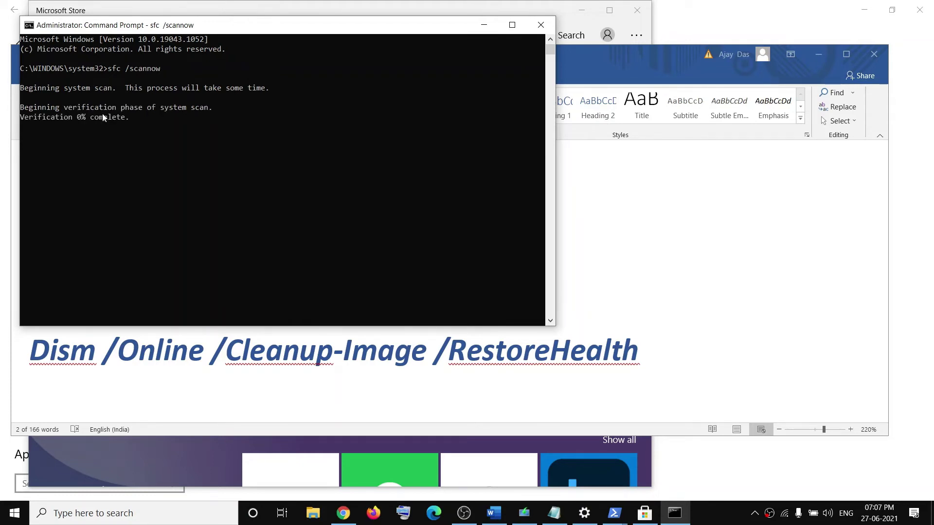
Check the scan at 1%, select the Dism RestoreHealth command, and scroll to step 12
left_click_drag(74, 118, 95, 119)
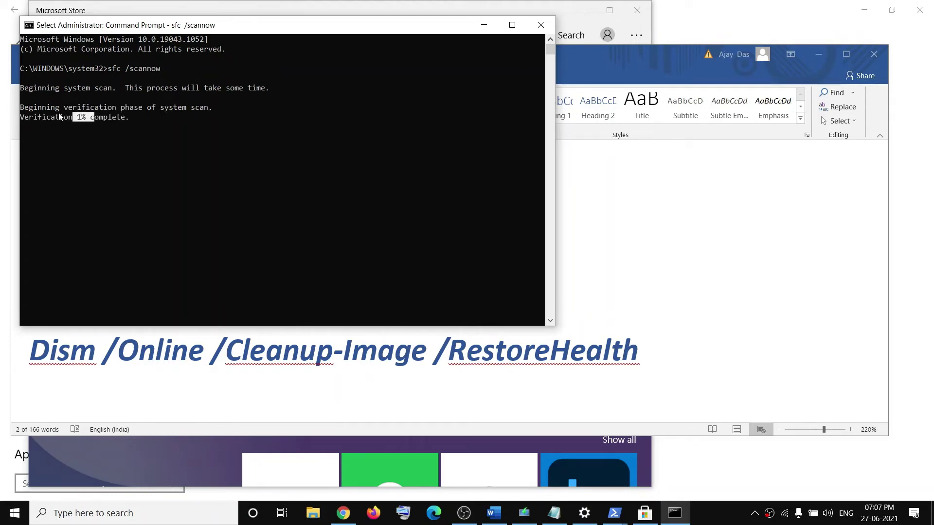
left_click(627, 344)
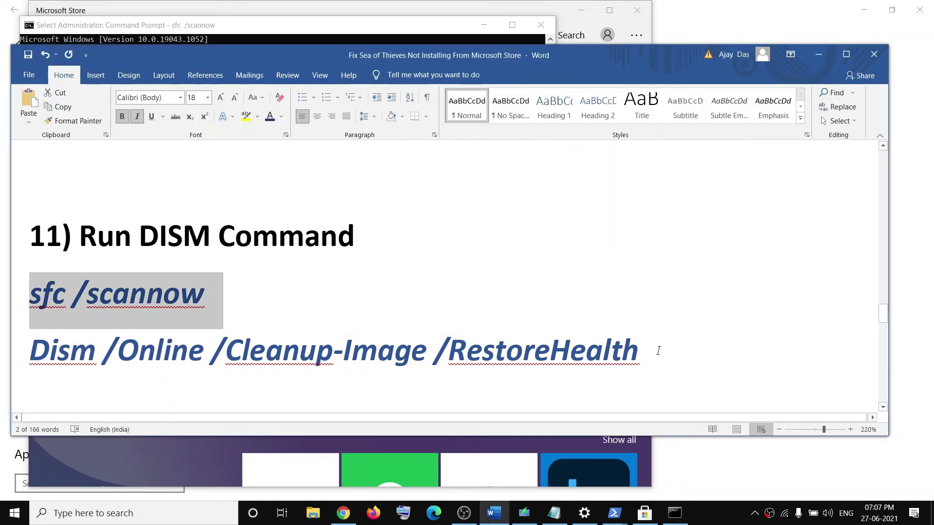
left_click_drag(658, 350, 23, 351)
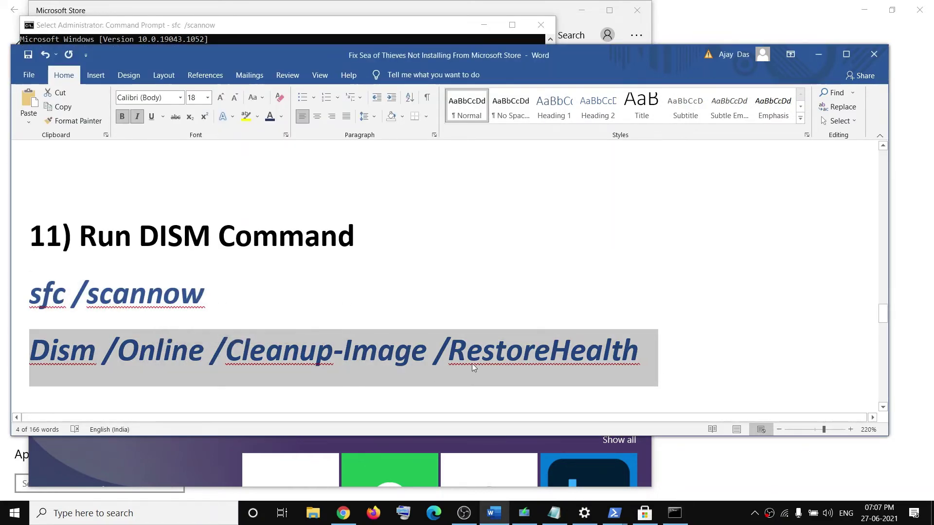
key("alt+Tab")
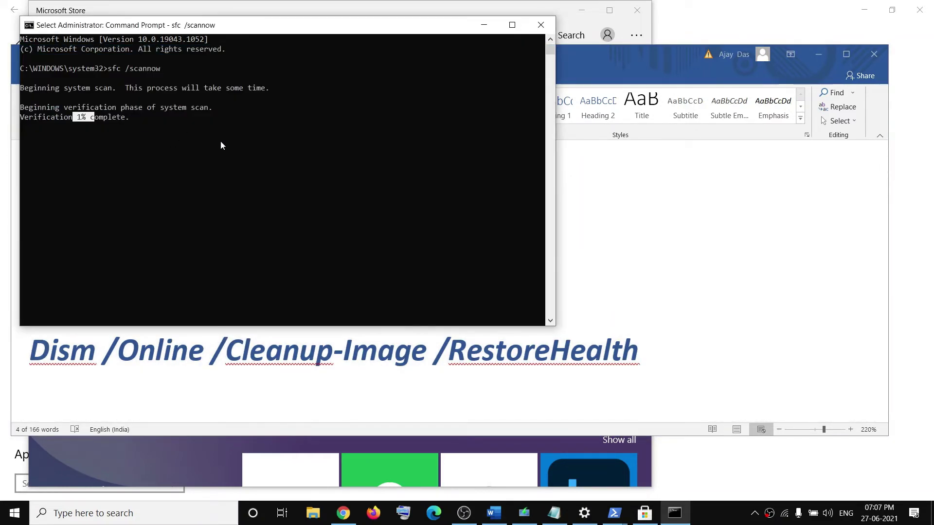
key("alt+Tab")
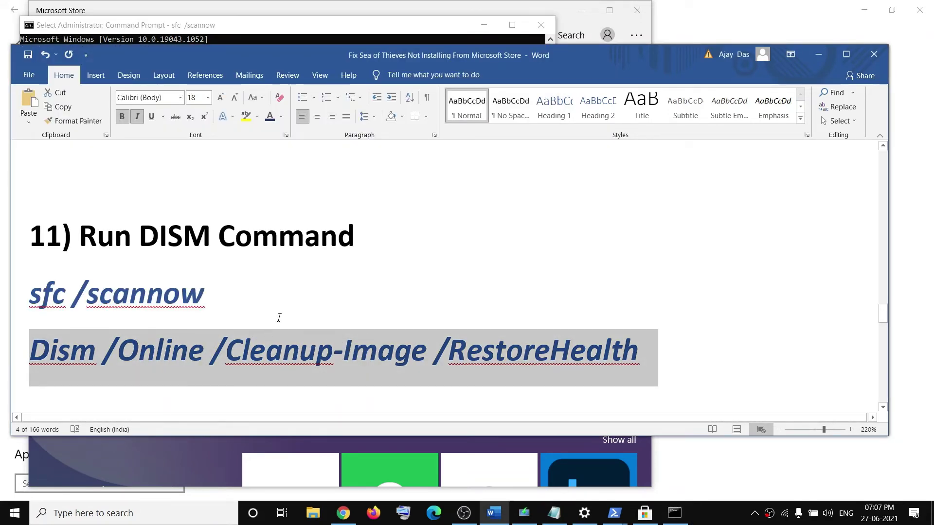
scroll(328, 287, "down", 4)
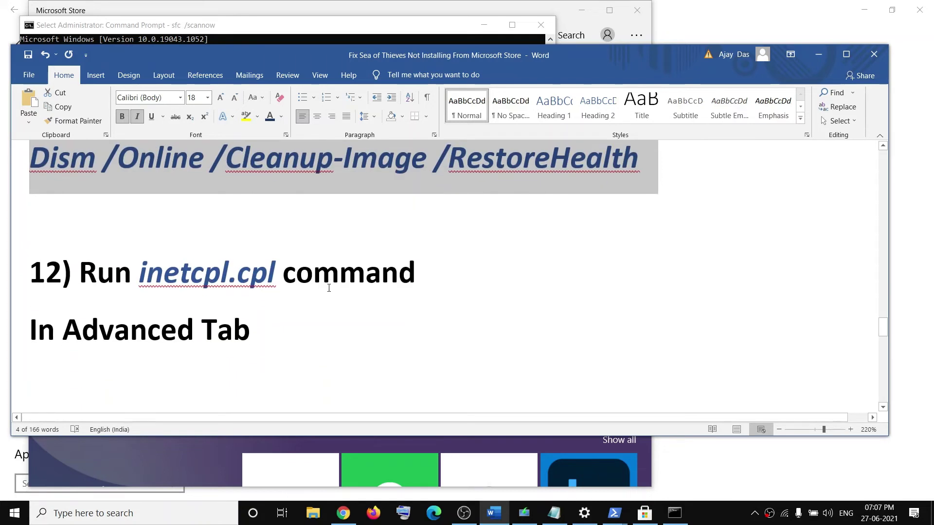
Open Internet Properties via an inetcpl.cpl search, on the Advanced tab
left_click_drag(140, 277, 281, 277)
key("ctrl+c")
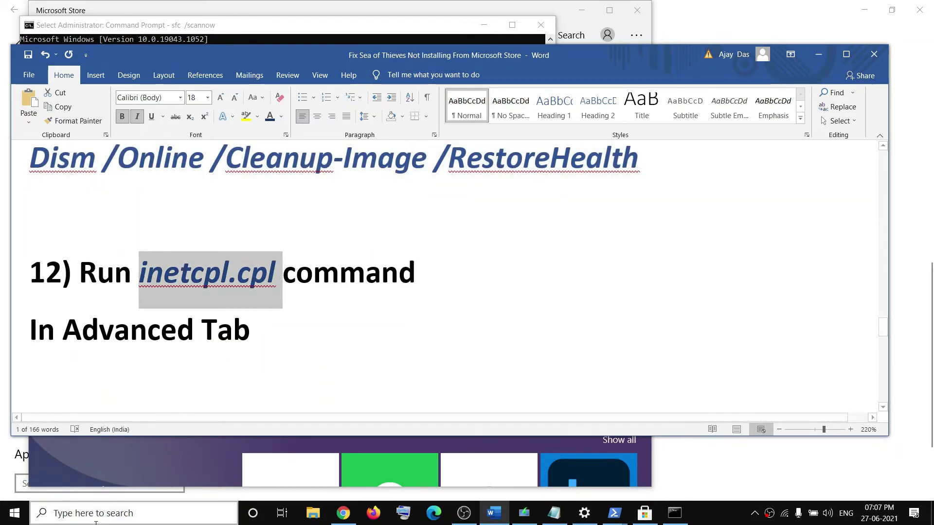
left_click(99, 514)
key("ctrl+v")
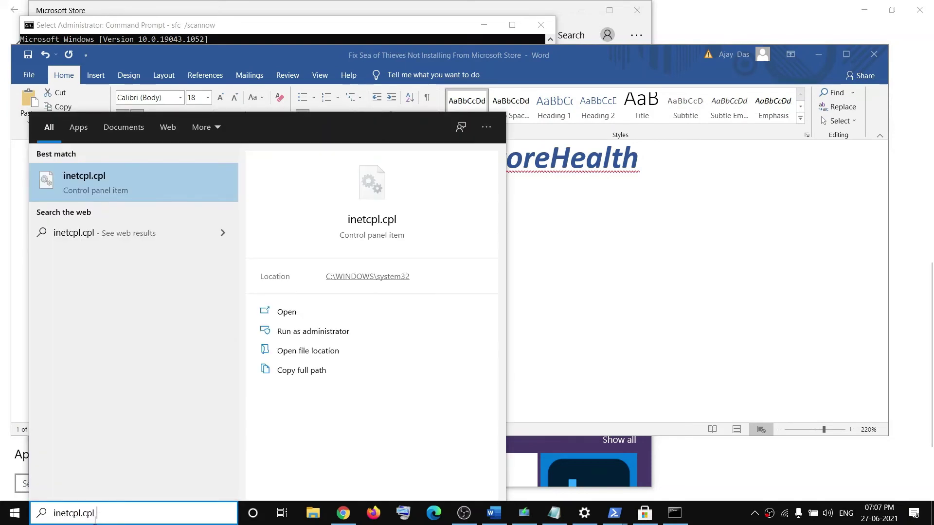
left_click(130, 191)
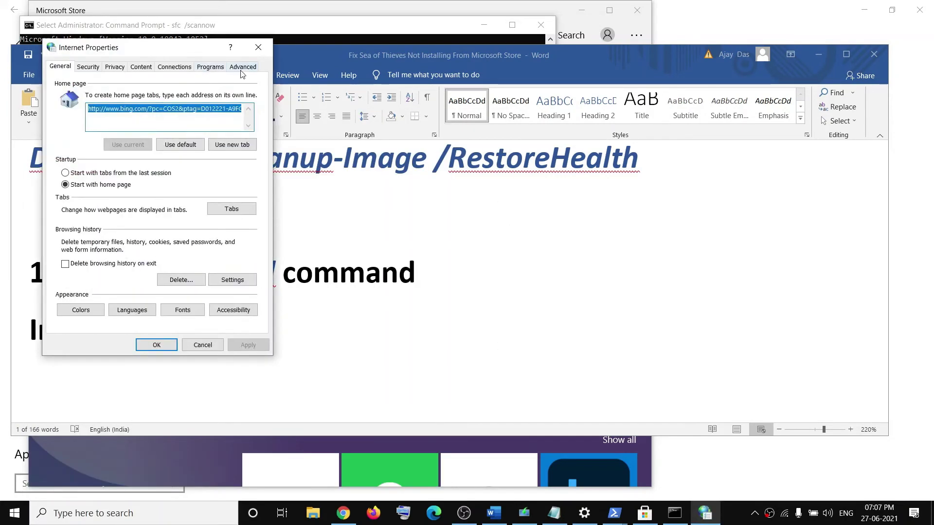
left_click(241, 71)
Tick Use TLS 1.0, 1.1, 1.2 and 1.3 and save with OK
scroll(142, 157, "down", 15)
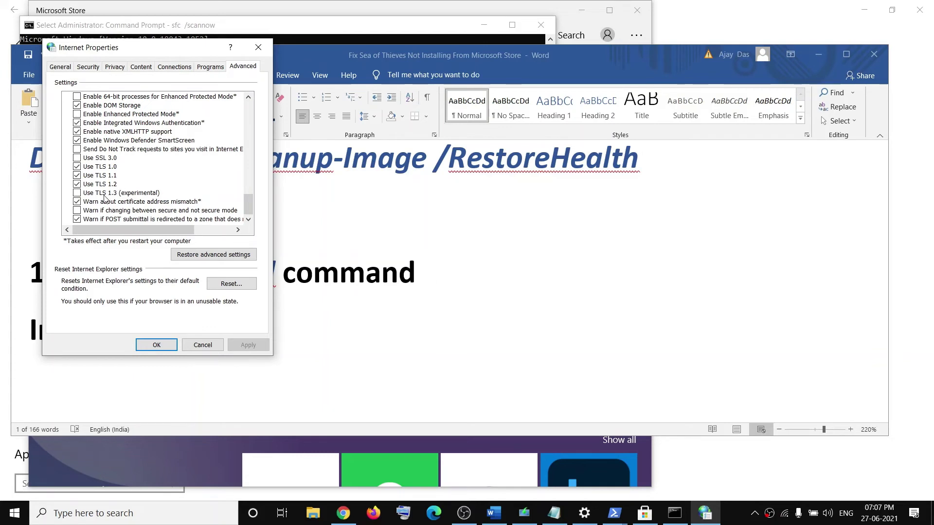
left_click(77, 194)
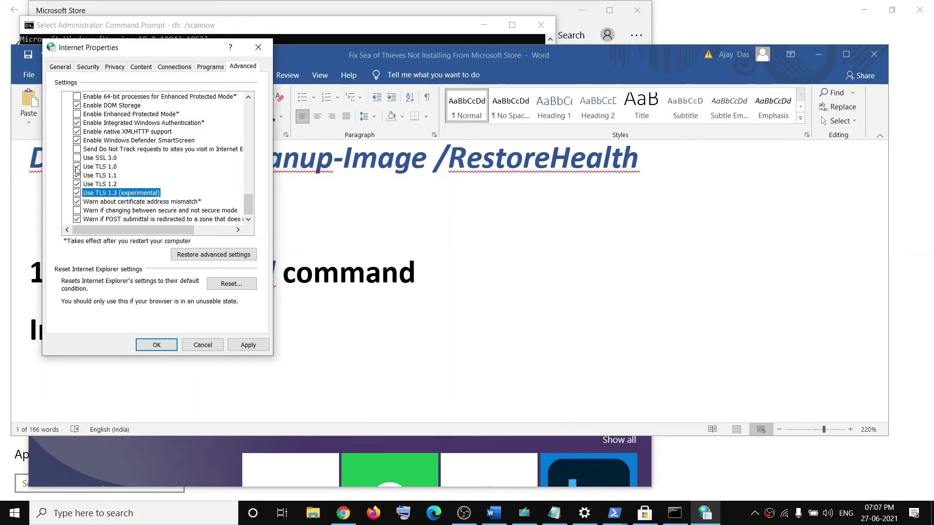
left_click(77, 167)
left_click(77, 176)
left_click(77, 184)
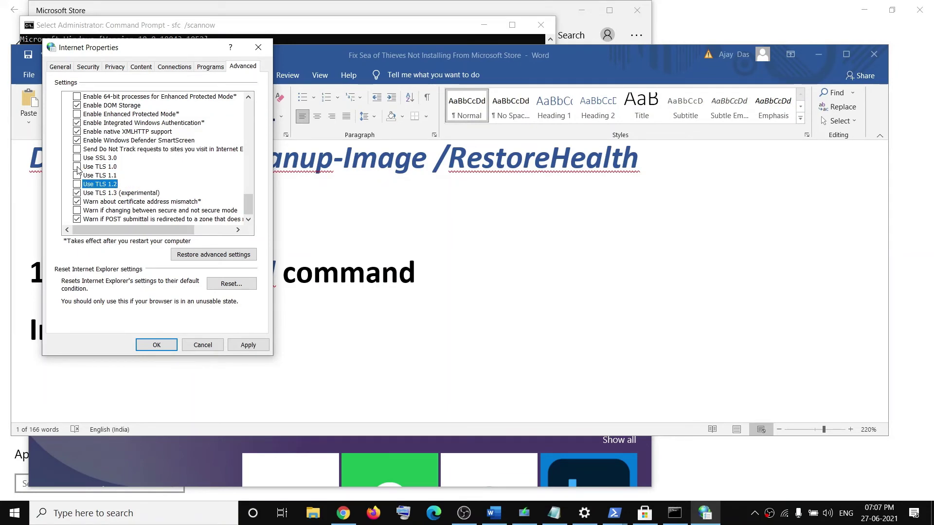
left_click(76, 167)
left_click(77, 176)
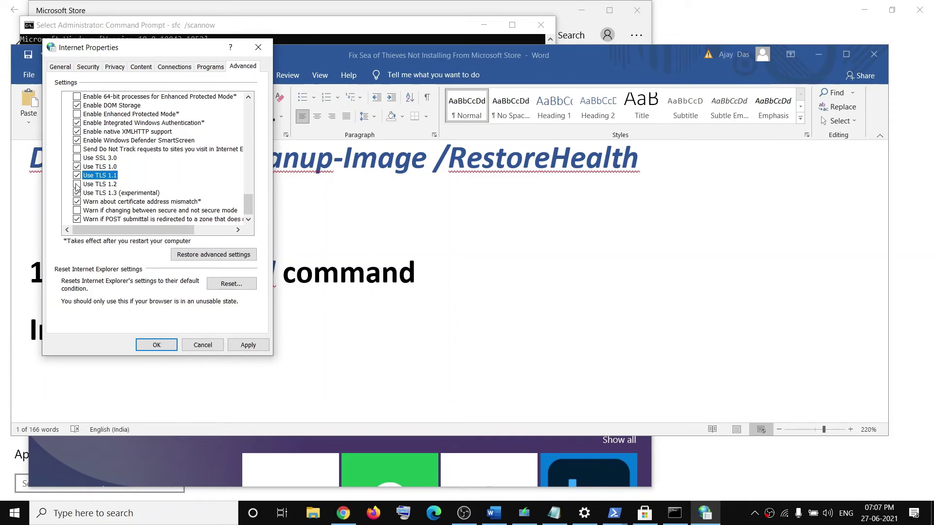
left_click(77, 185)
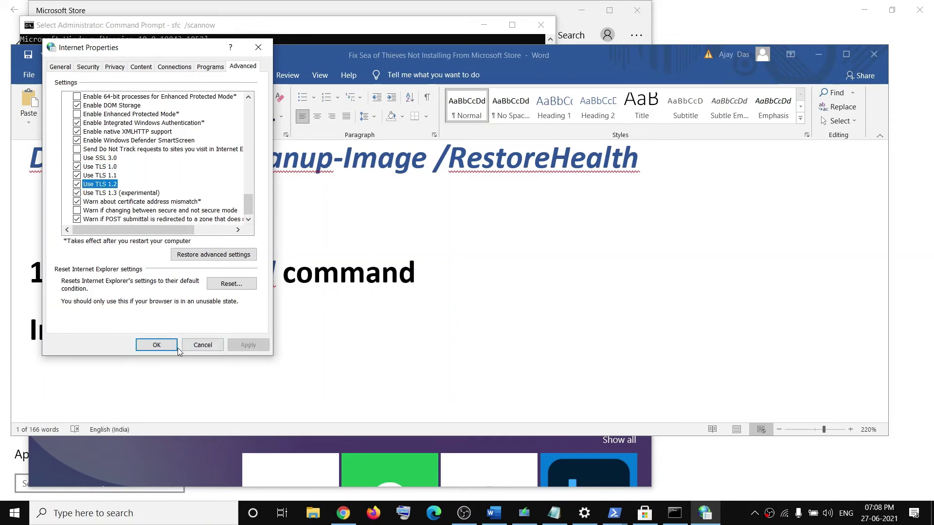
left_click(156, 345)
Load the Windows 10 download URL from step 13 in Chrome
scroll(314, 278, "down", 6)
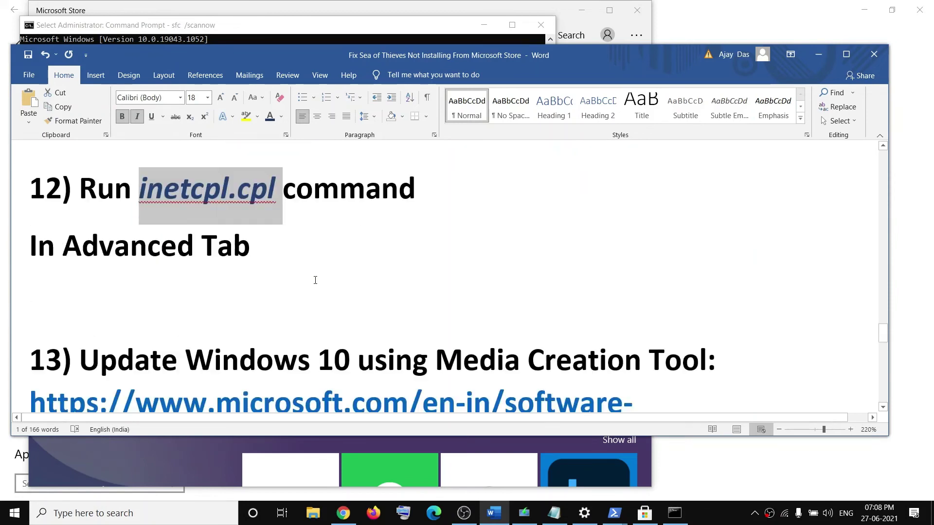
scroll(49, 215, "up", 2)
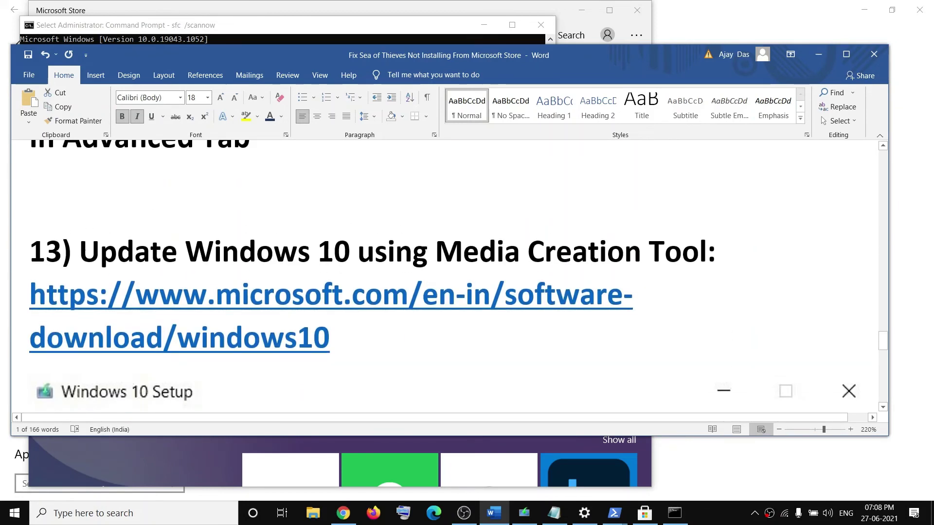
left_click_drag(78, 252, 706, 252)
left_click_drag(341, 348, 85, 300)
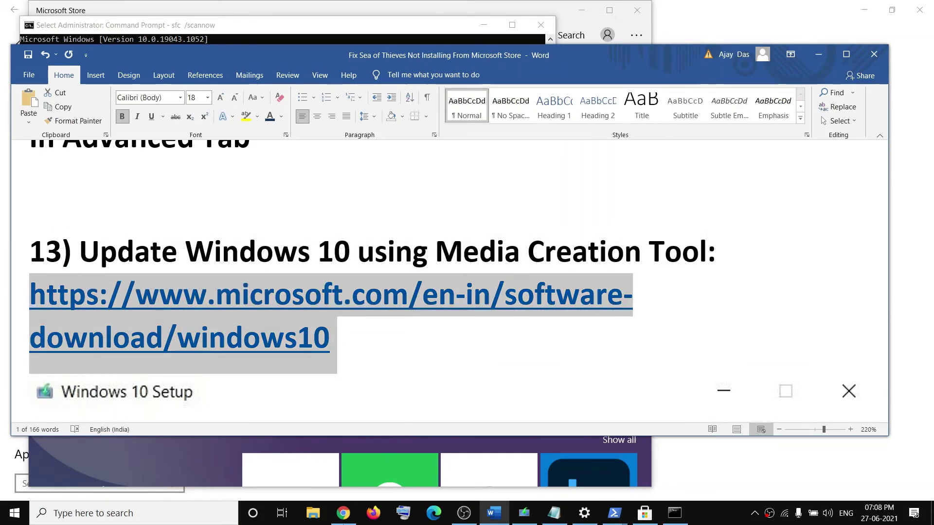
left_click(343, 519)
left_click(342, 519)
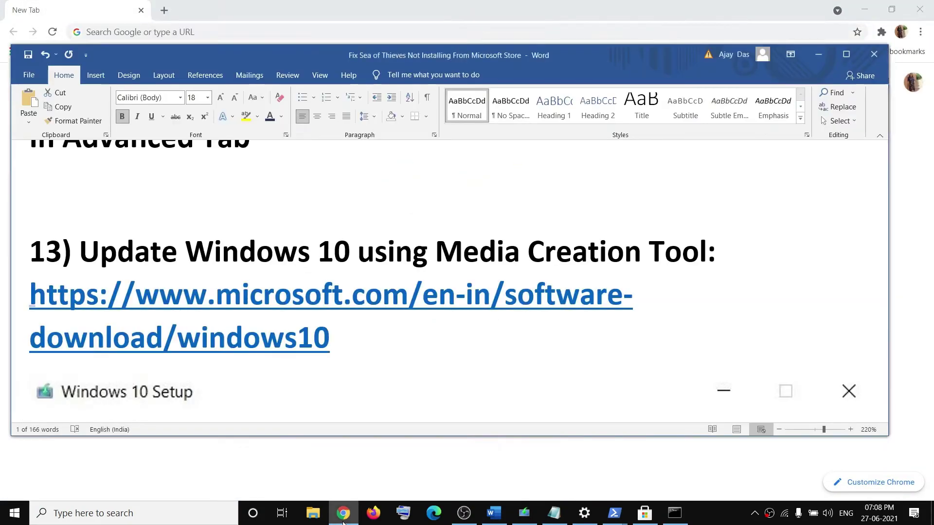
left_click(343, 519)
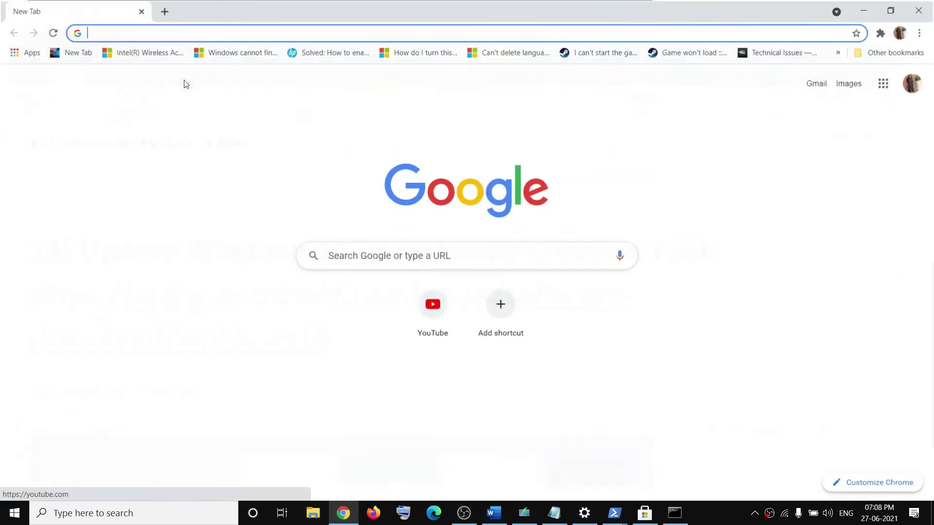
key("ctrl+v")
key("Return")
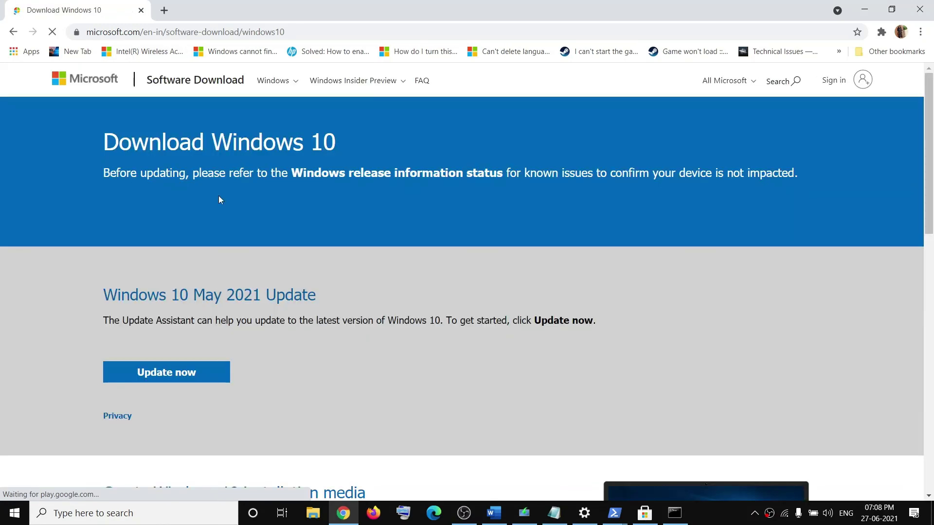
Download the media creation tool with Download tool now
scroll(159, 311, "down", 5)
left_click_drag(123, 291, 178, 292)
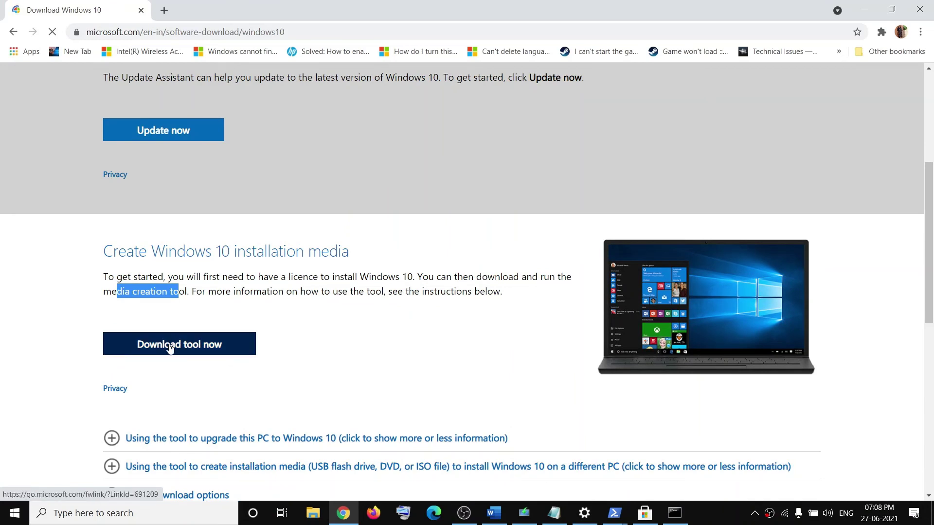
left_click(187, 346)
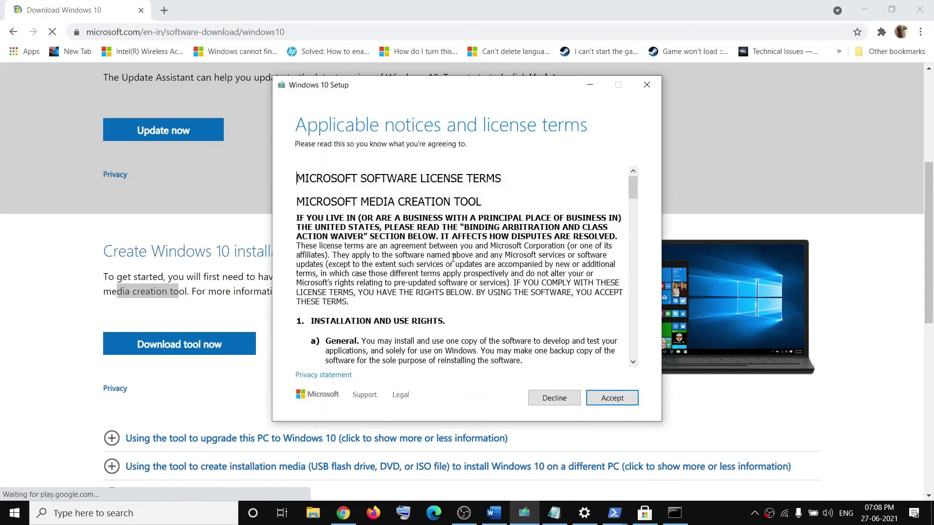
Accept the Windows 10 licence terms and begin upgrading this PC, then return to the Word guide
left_click(611, 398)
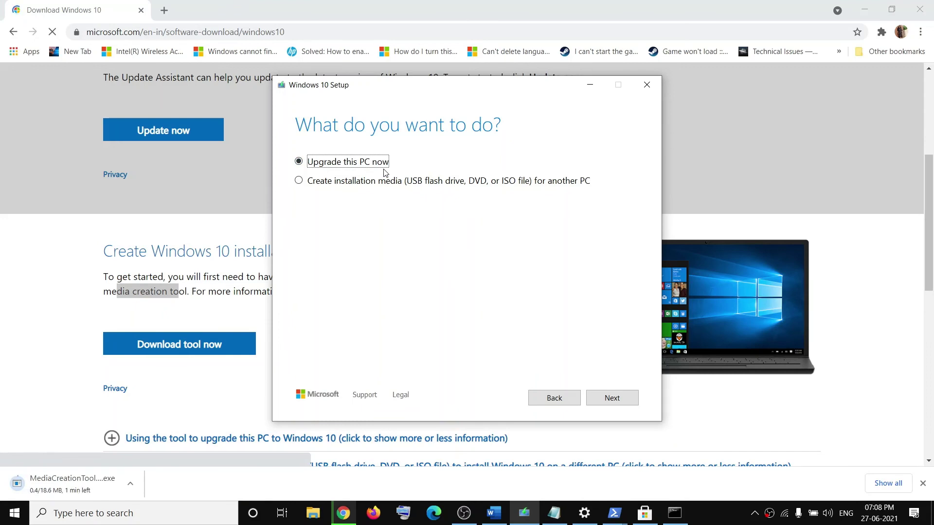
left_click(609, 398)
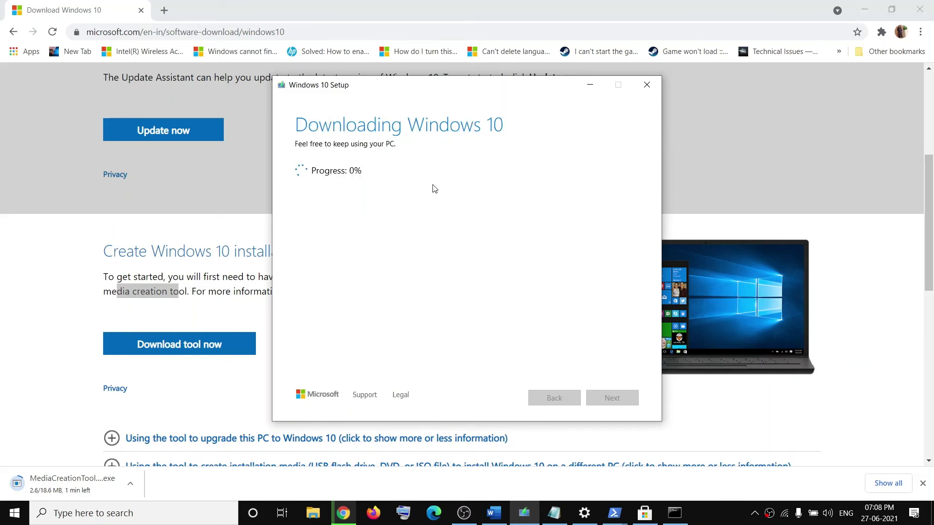
left_click(494, 513)
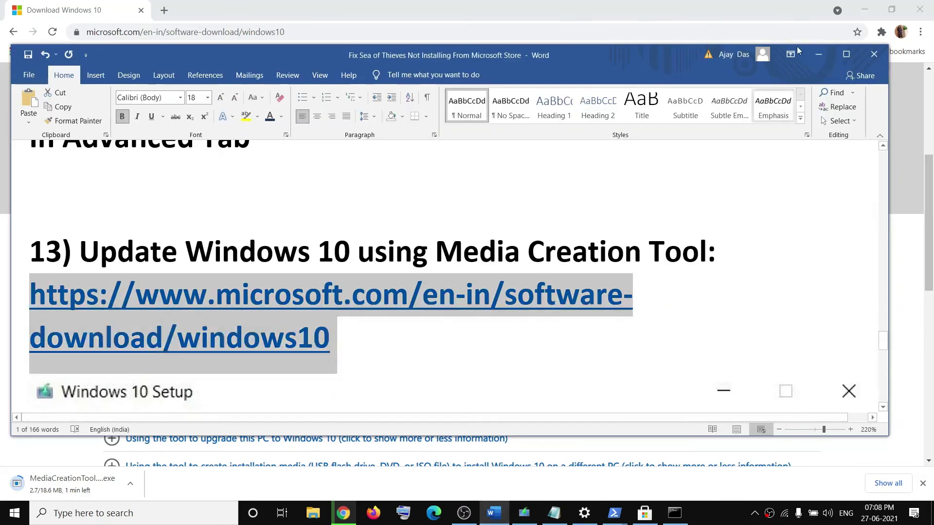
Maximize the Word window and scroll through the setup screenshots in the guide
scroll(431, 316, "down", 3)
left_click(847, 55)
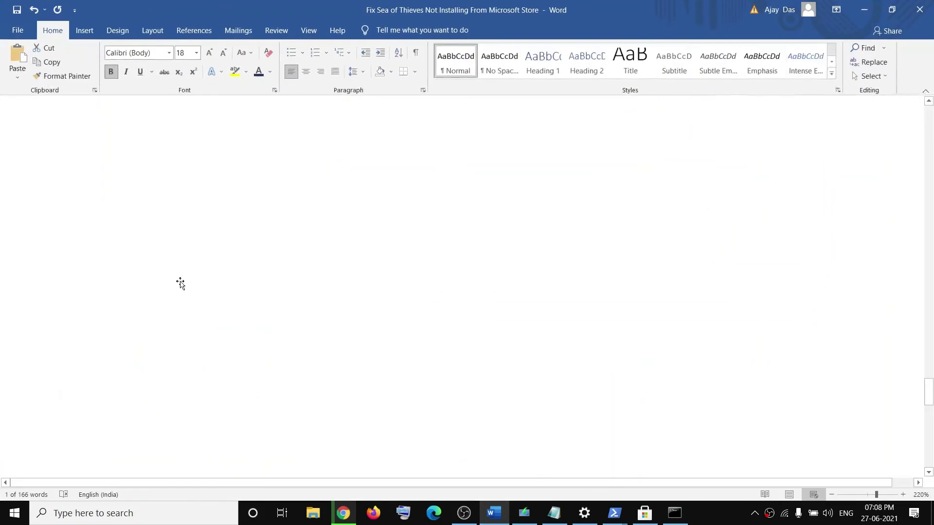
scroll(311, 371, "down", 5)
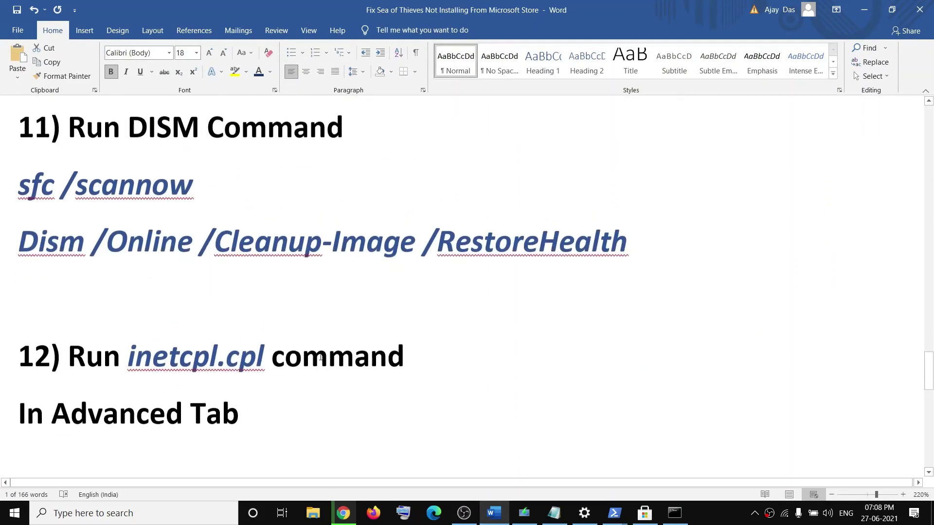
scroll(319, 322, "up", 3)
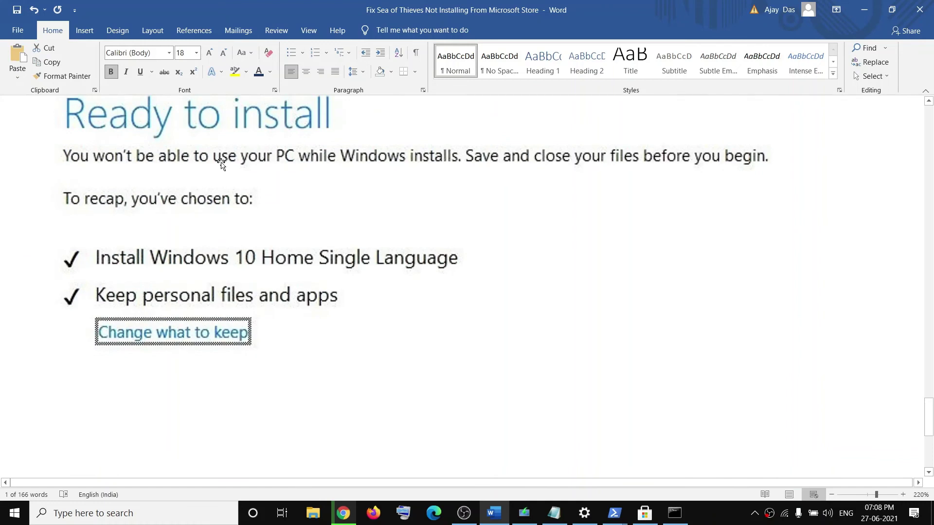
scroll(219, 162, "up", 2)
scroll(218, 287, "down", 3)
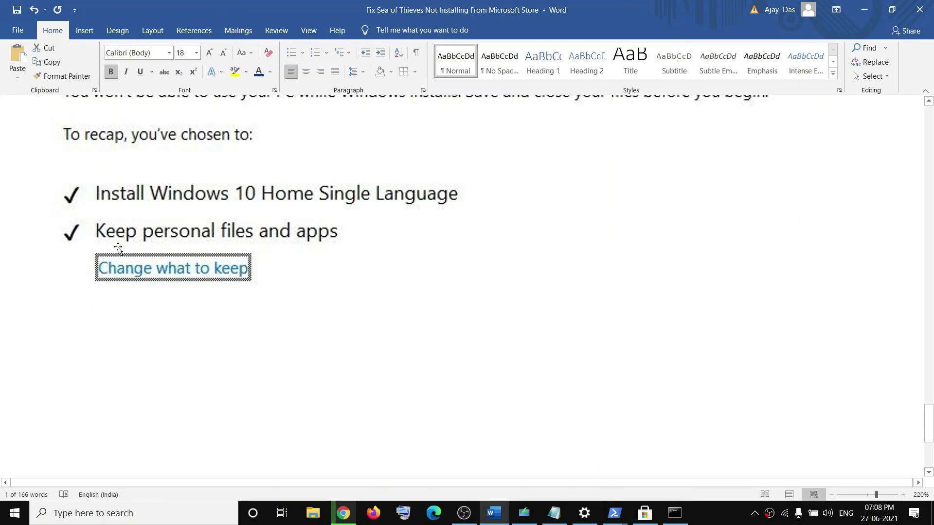
scroll(581, 337, "down", 5)
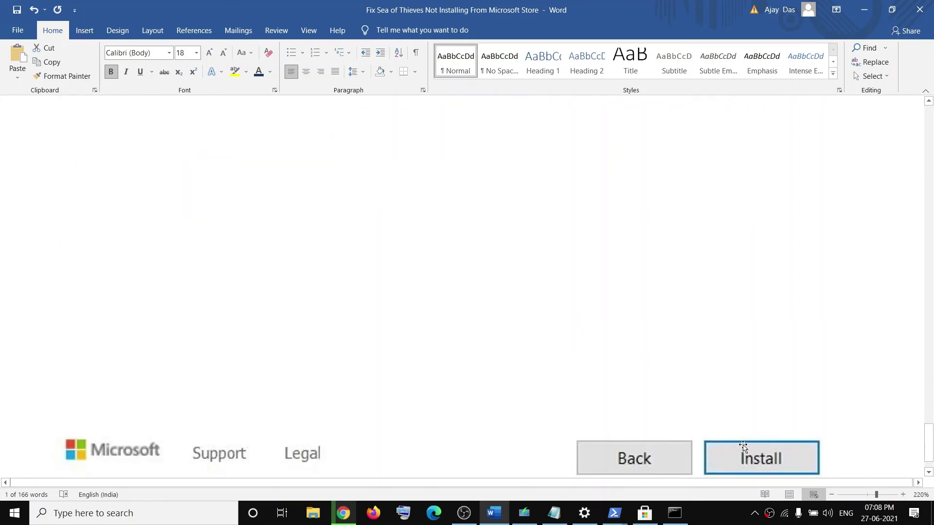
scroll(783, 438, "down", 1)
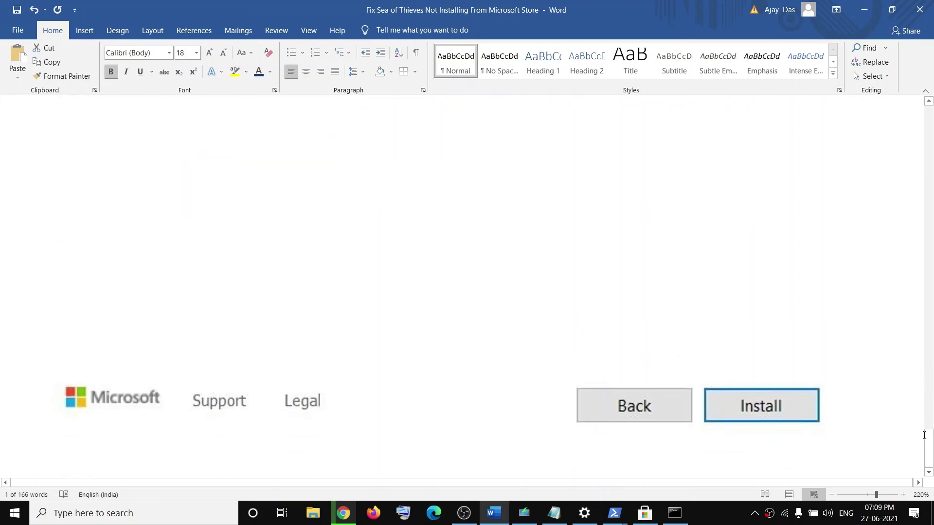
Return to the top and select the red title 'Fix Sea of Thieves Not Installing From Microsoft Store'
left_click_drag(923, 434, 926, 121)
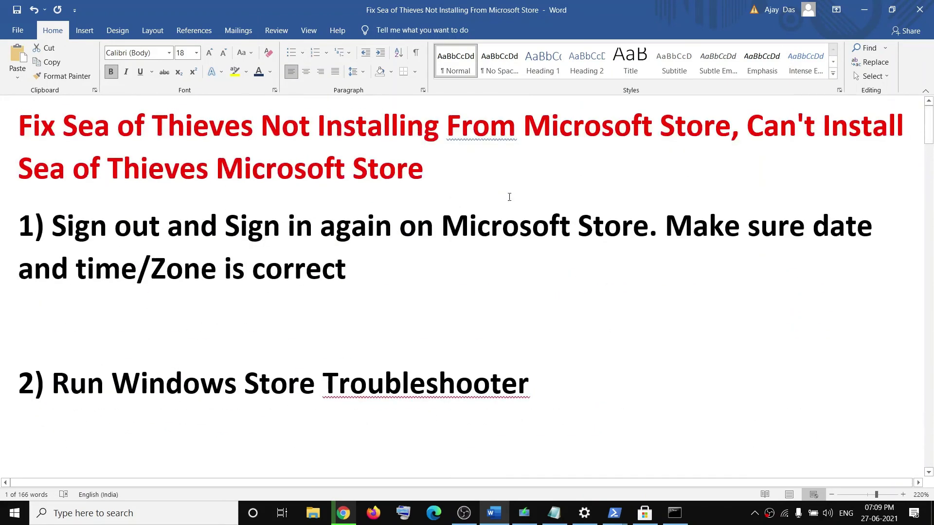
double_click(533, 118)
left_click_drag(423, 162, 41, 111)
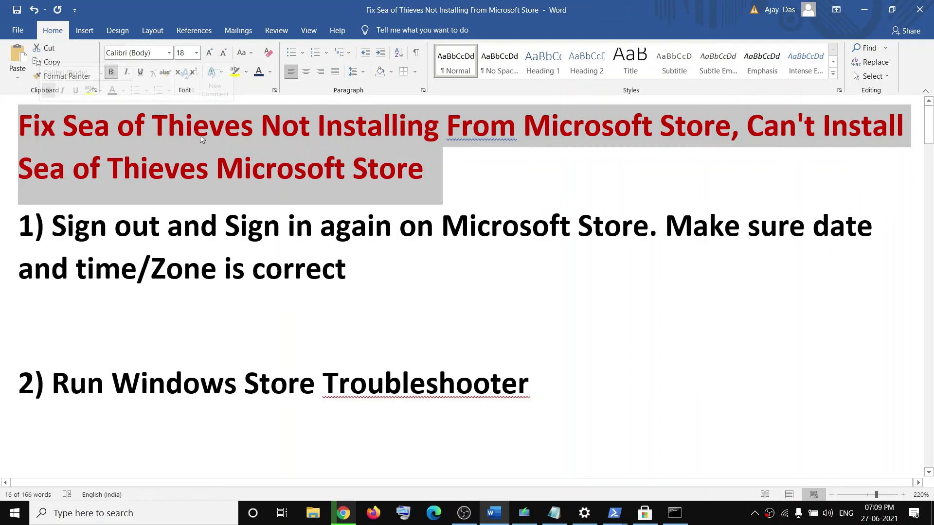